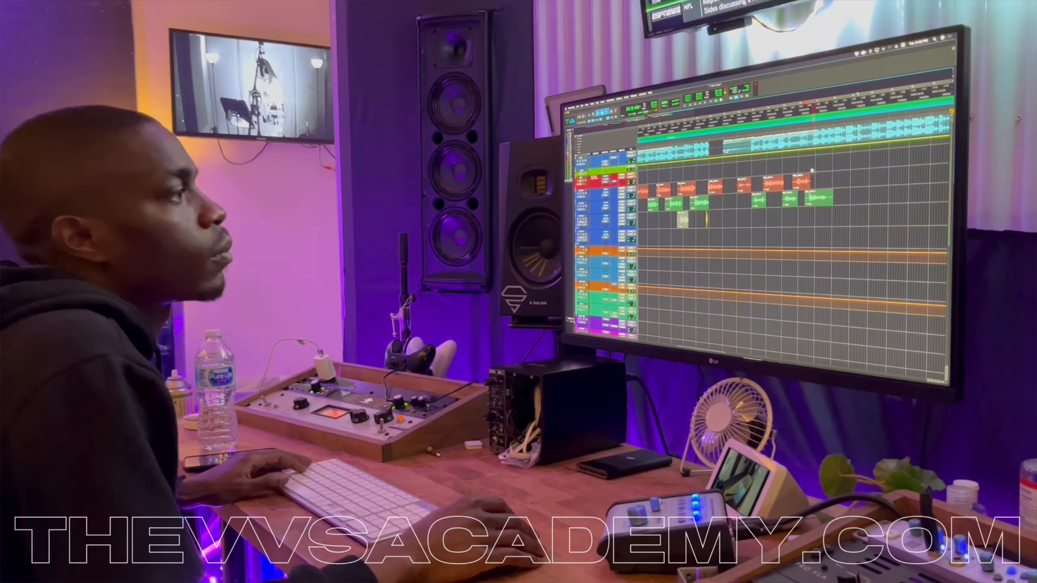
pyautogui.click(797, 164)
pyautogui.press('super+space')
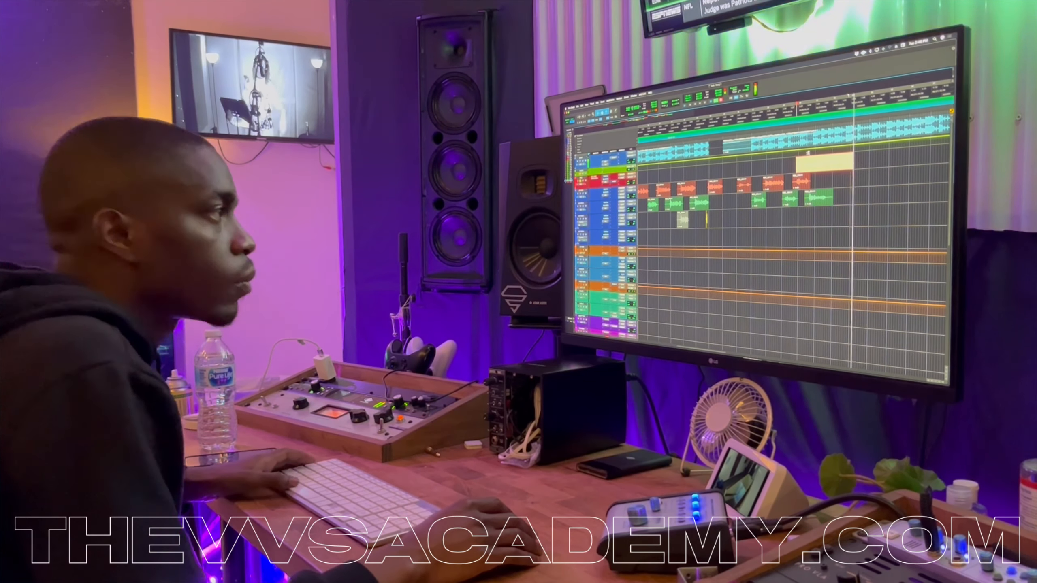
pyautogui.press('space')
pyautogui.press('super+space')
pyautogui.press('r')
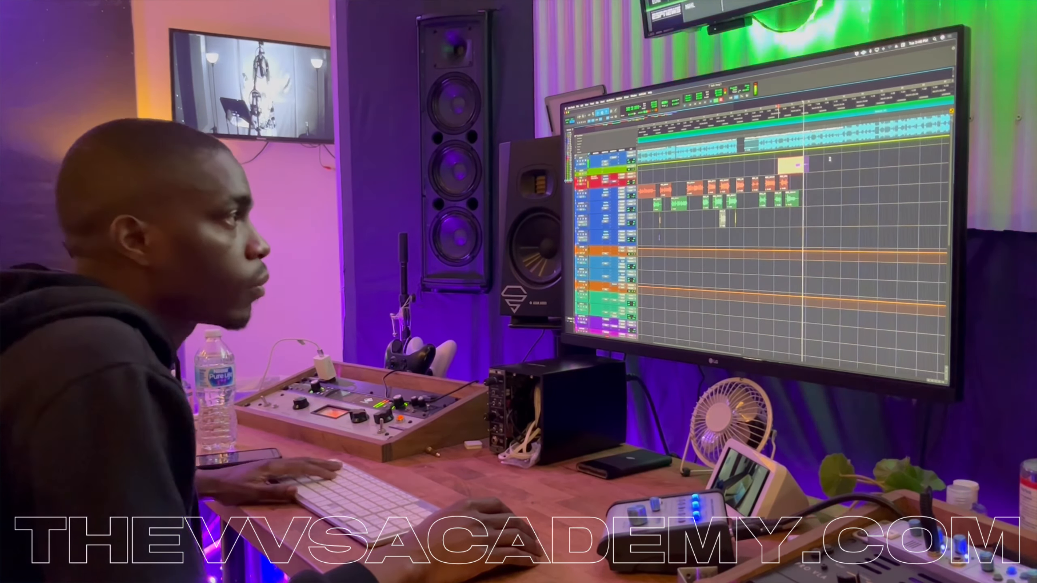
pyautogui.press('super+z')
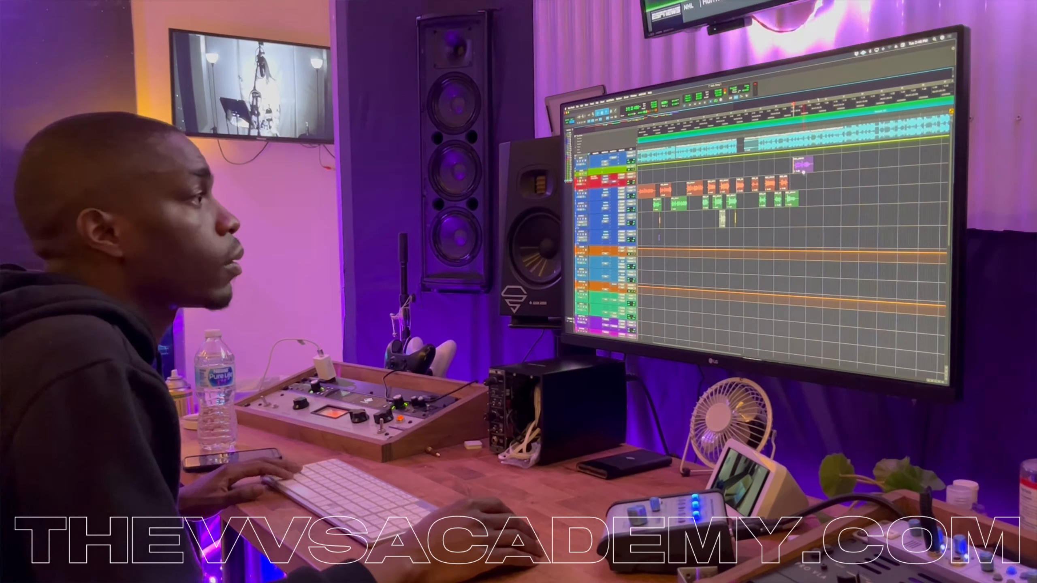
pyautogui.moveTo(803, 168); pyautogui.dragTo(803, 184)
pyautogui.click(782, 165)
pyautogui.press('super+space')
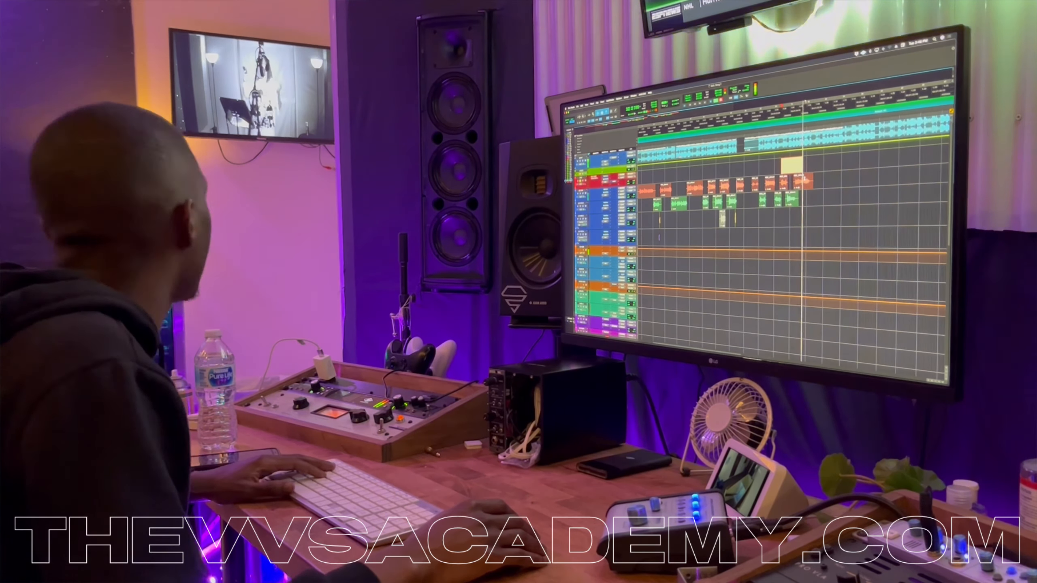
pyautogui.press('space')
pyautogui.moveTo(820, 166); pyautogui.dragTo(821, 199)
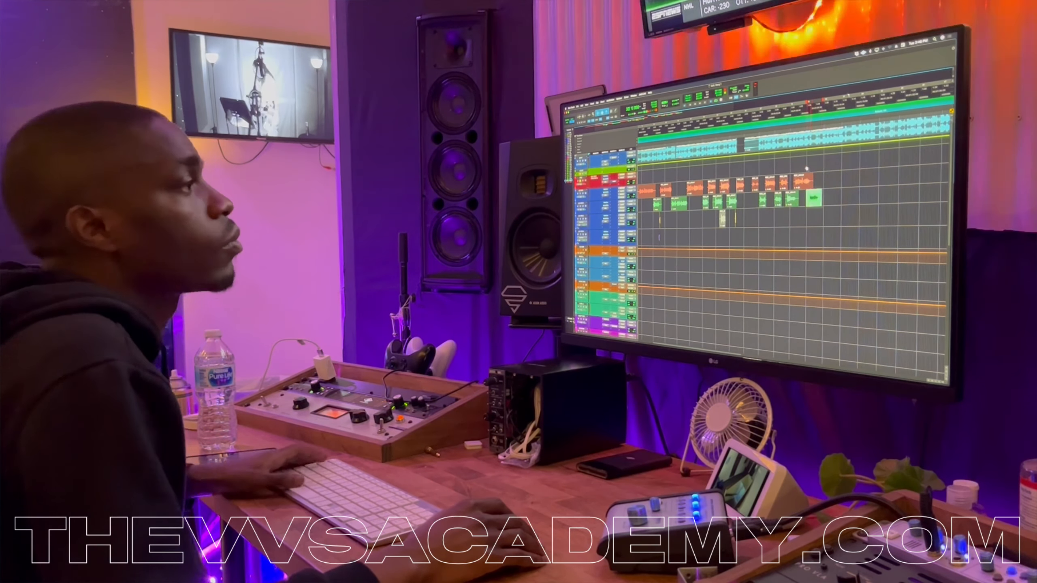
pyautogui.click(797, 165)
pyautogui.press('super+space')
pyautogui.press('t')
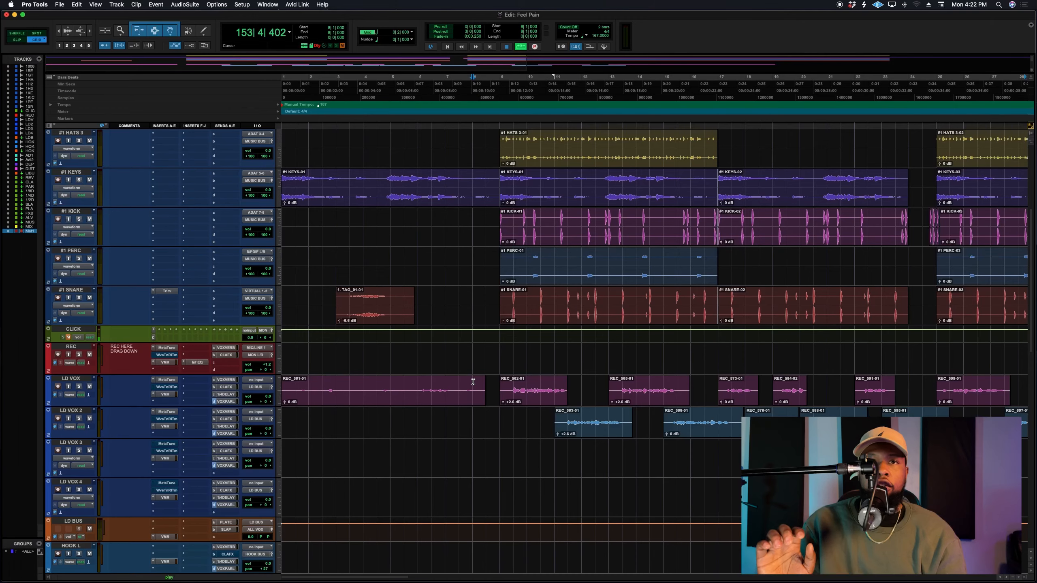
# Play back the song from bar 8 to hear the current vocals with the beat
pyautogui.click(473, 382)
pyautogui.press('space')
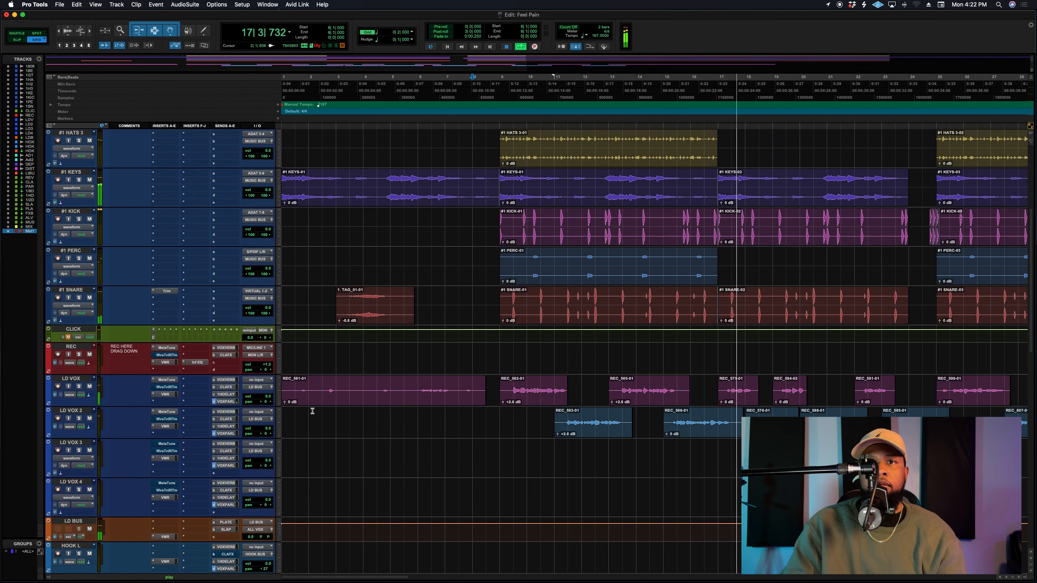
pyautogui.press('space')
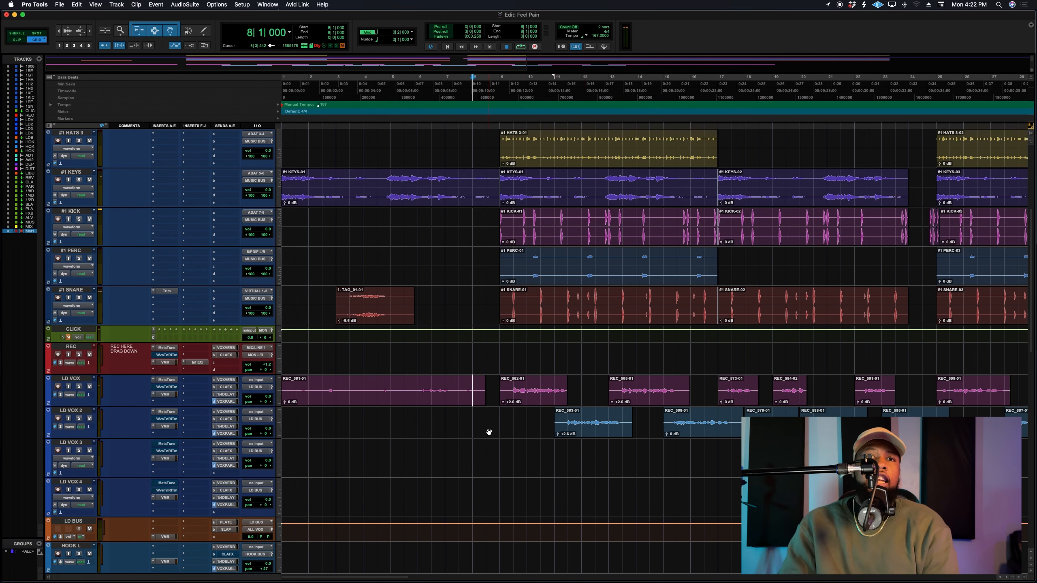
# Bypass the RVox insert on the ADLIB 1 track, open its Infinity EQ and look through the preset list
pyautogui.scroll(-10, 485, 431)
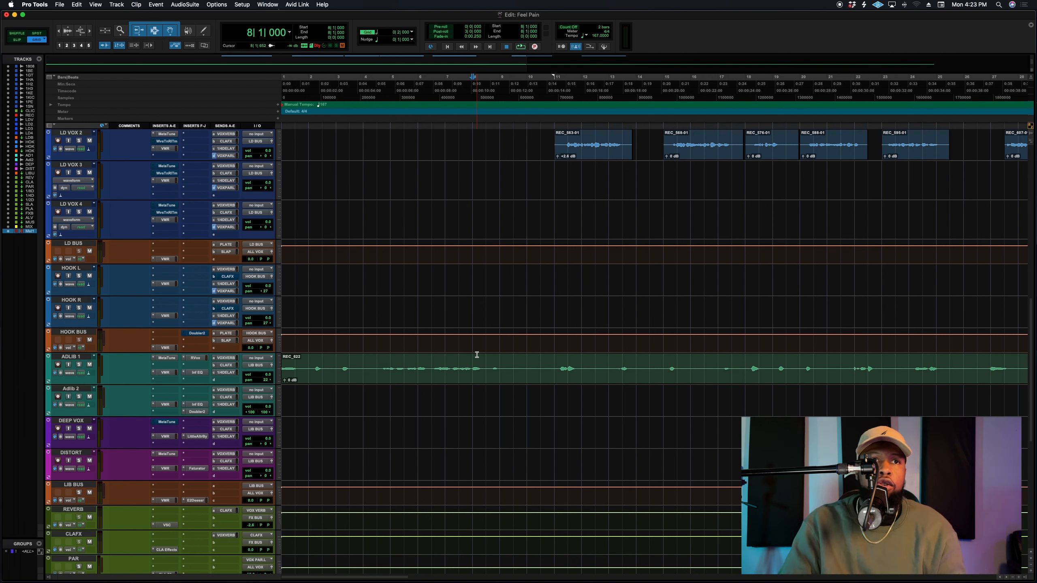
pyautogui.click(196, 358)
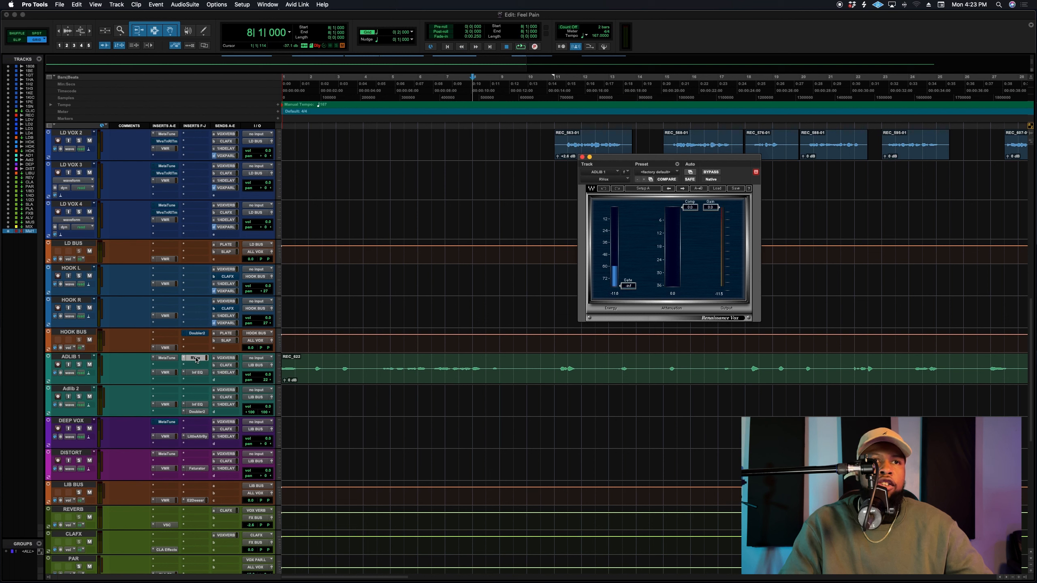
pyautogui.click(197, 372)
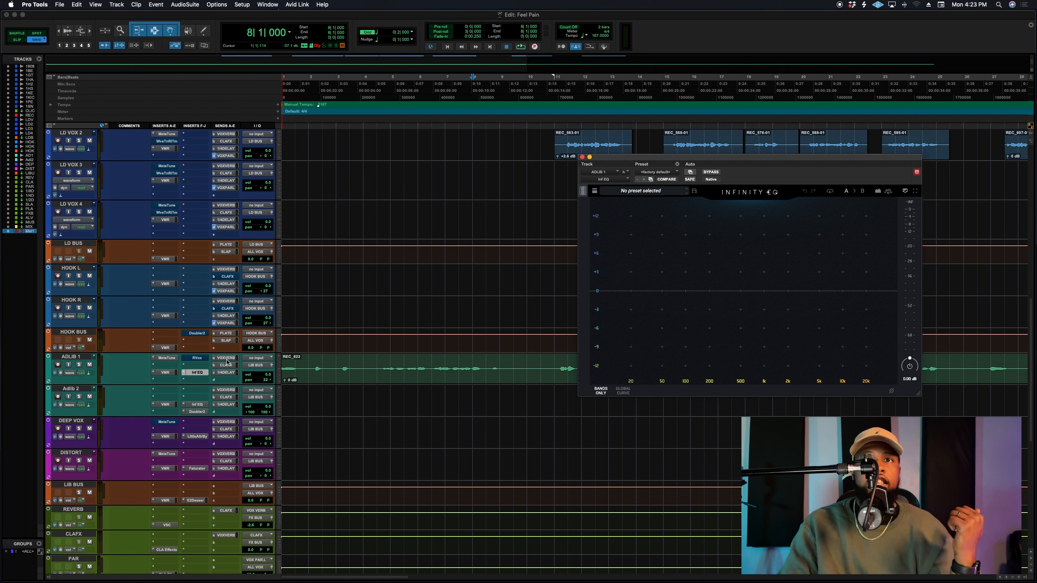
pyautogui.click(625, 193)
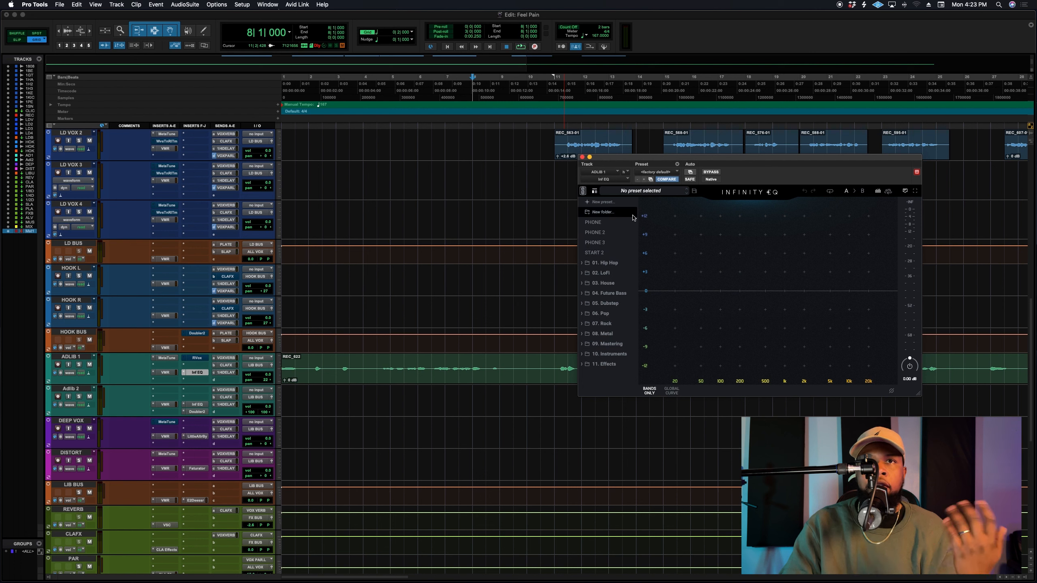
pyautogui.click(633, 192)
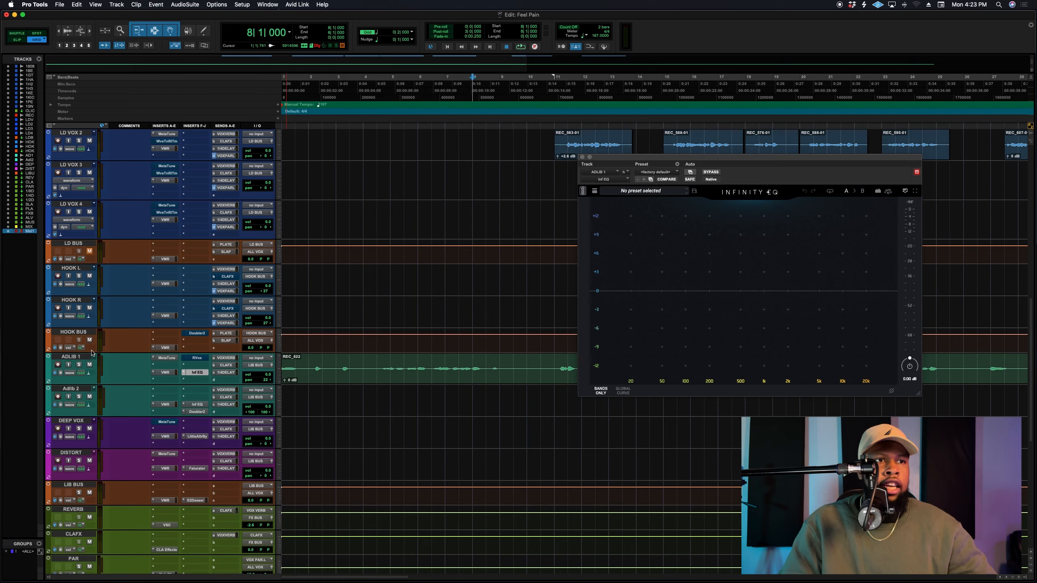
# Play the ADLIB 1 recording from bar 11 with the LD BUS muted
pyautogui.scroll(-3, 92, 353)
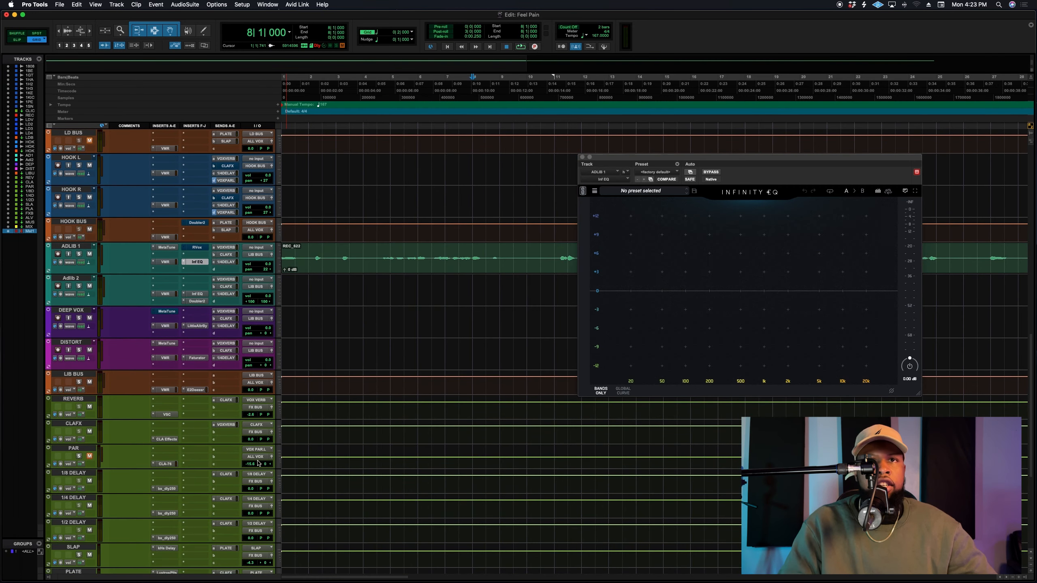
pyautogui.scroll(5, 258, 463)
pyautogui.click(551, 425)
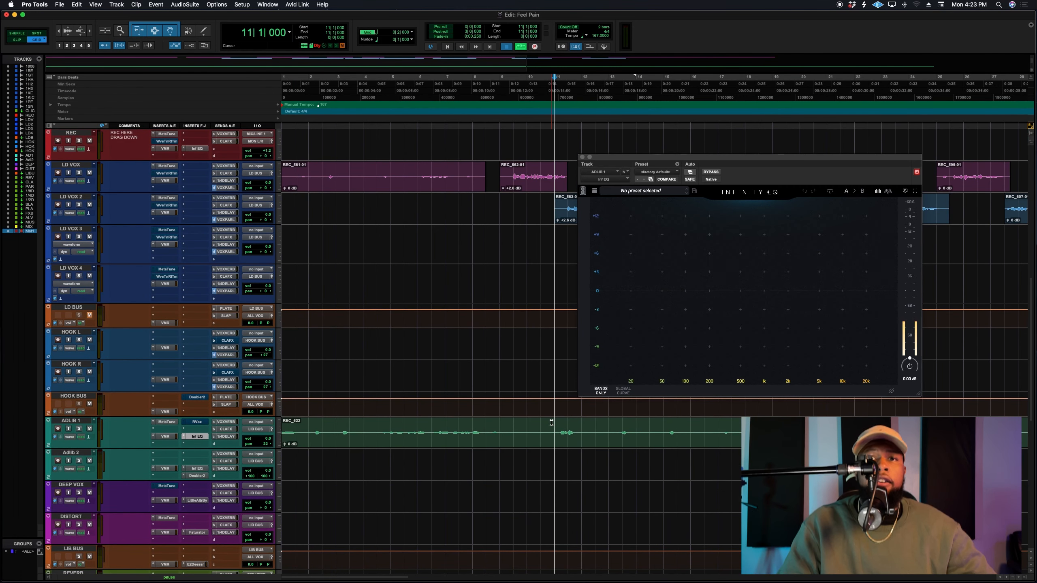
pyautogui.press('space')
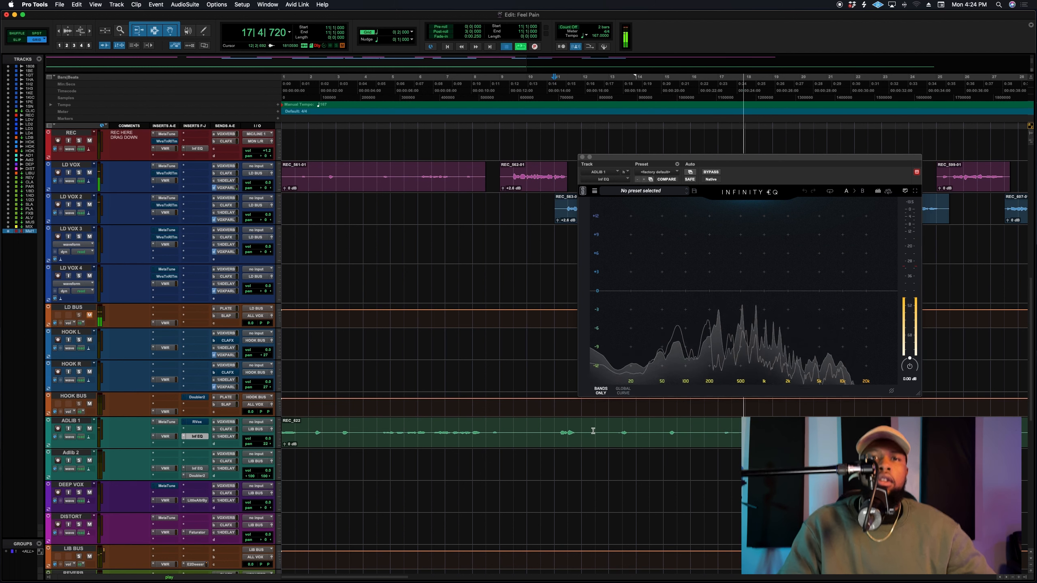
pyautogui.press('space')
# Add a steep low cut at about 492 Hz in the ADLIB 1 Infinity EQ and audition it
pyautogui.doubleClick(652, 291)
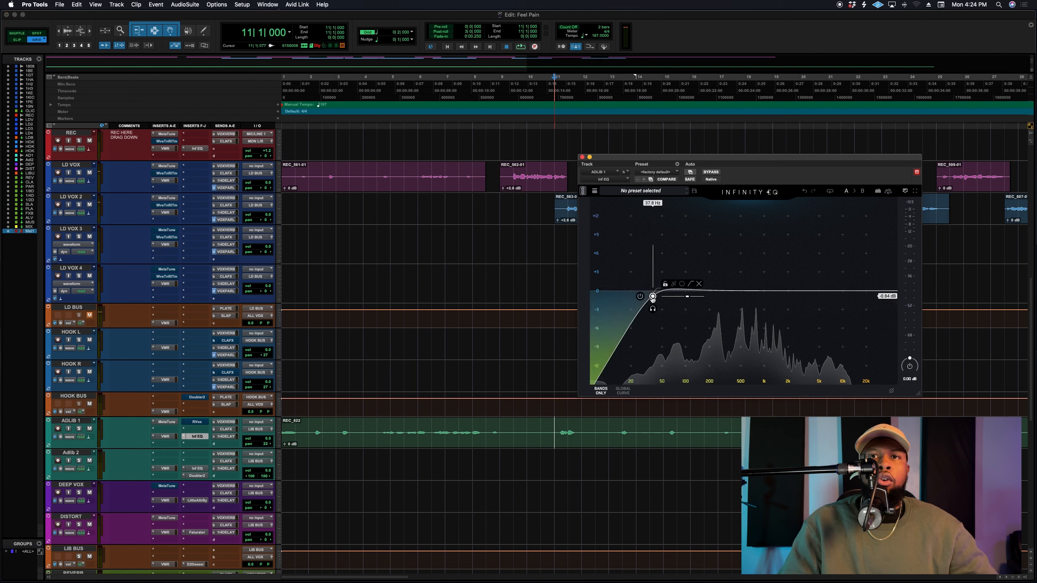
pyautogui.moveTo(690, 298); pyautogui.dragTo(678, 312)
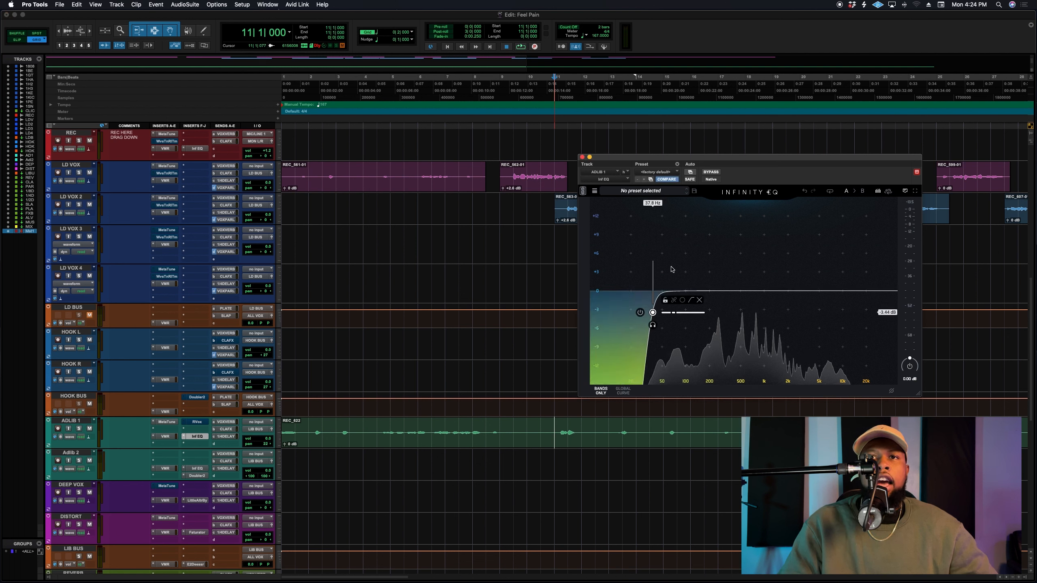
pyautogui.moveTo(653, 264); pyautogui.dragTo(740, 263)
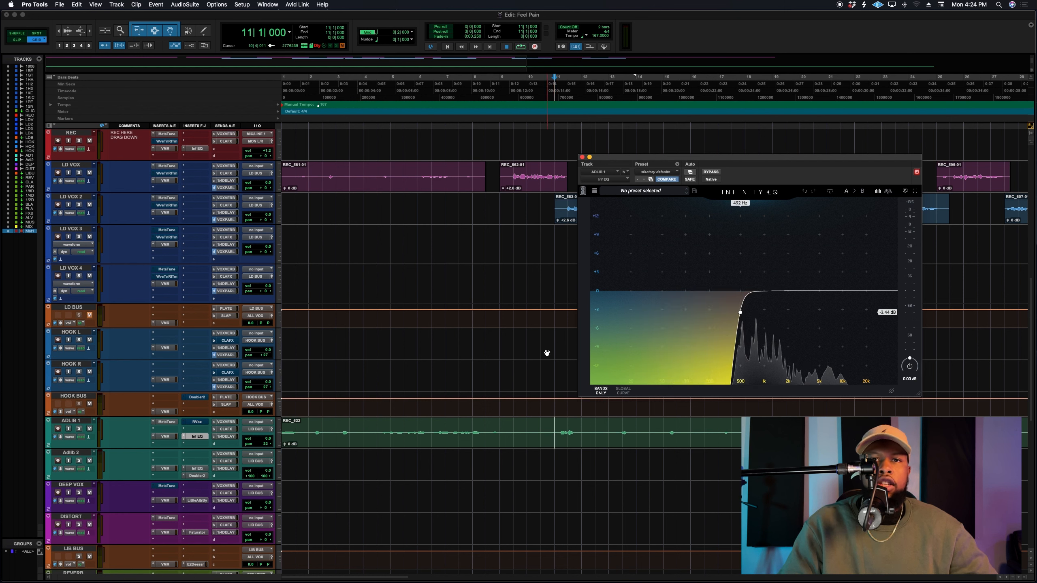
pyautogui.press('space')
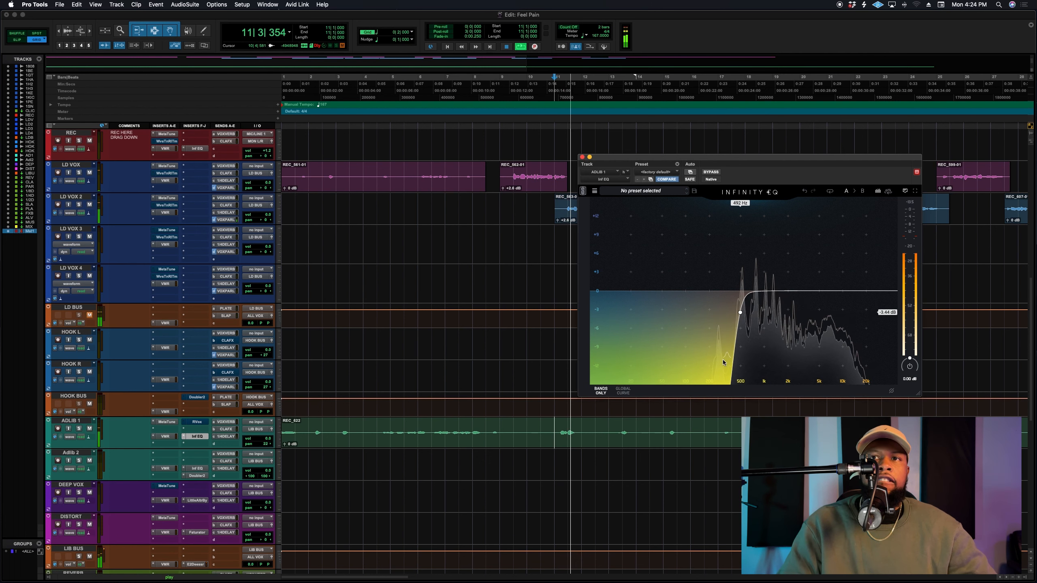
pyautogui.press('space')
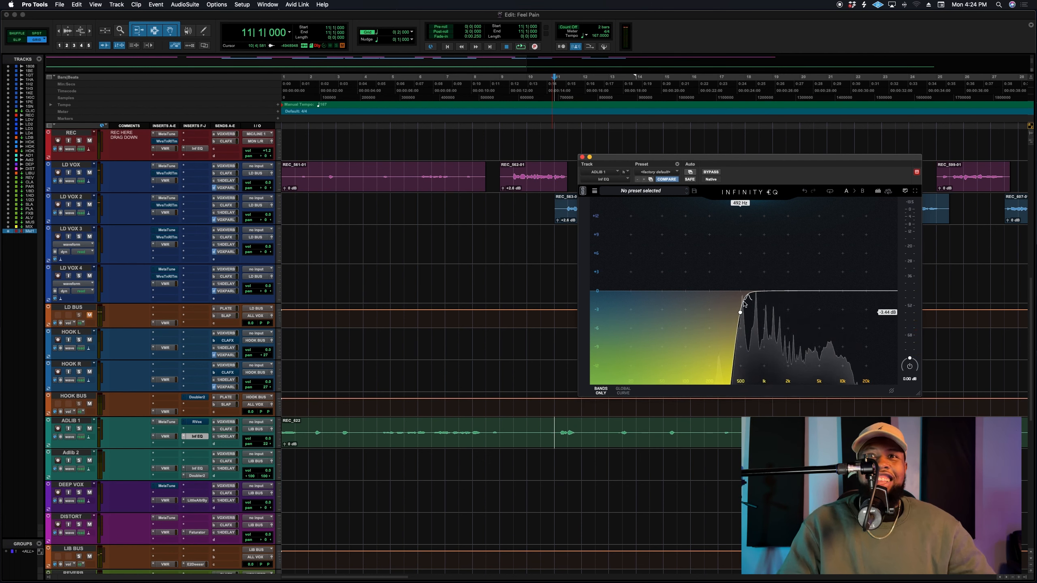
# Lower the low cut to about 349 Hz and audition the ad-lib
pyautogui.moveTo(741, 312)
pyautogui.moveTo(741, 282); pyautogui.dragTo(728, 281)
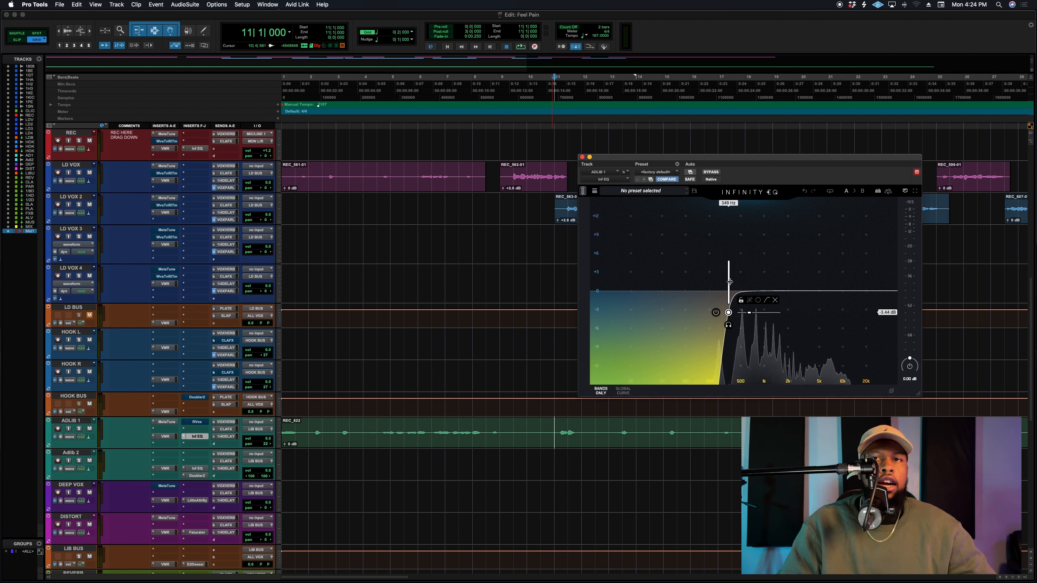
pyautogui.press('space')
pyautogui.press('space')
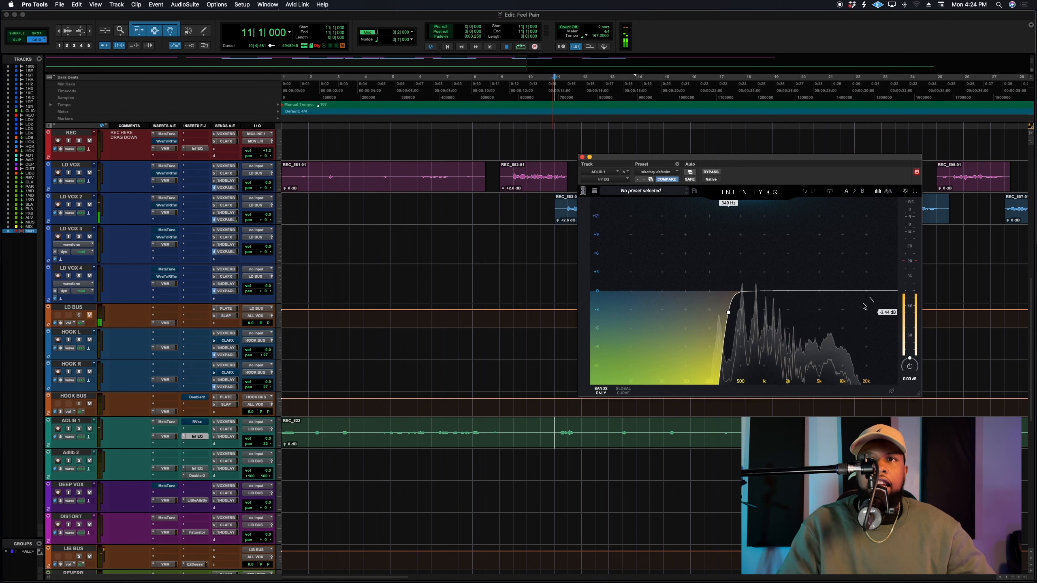
# Add a high cut in the Infinity EQ, bring it down to about 5 kHz and audition it
pyautogui.click(860, 298)
pyautogui.moveTo(860, 270); pyautogui.dragTo(852, 305)
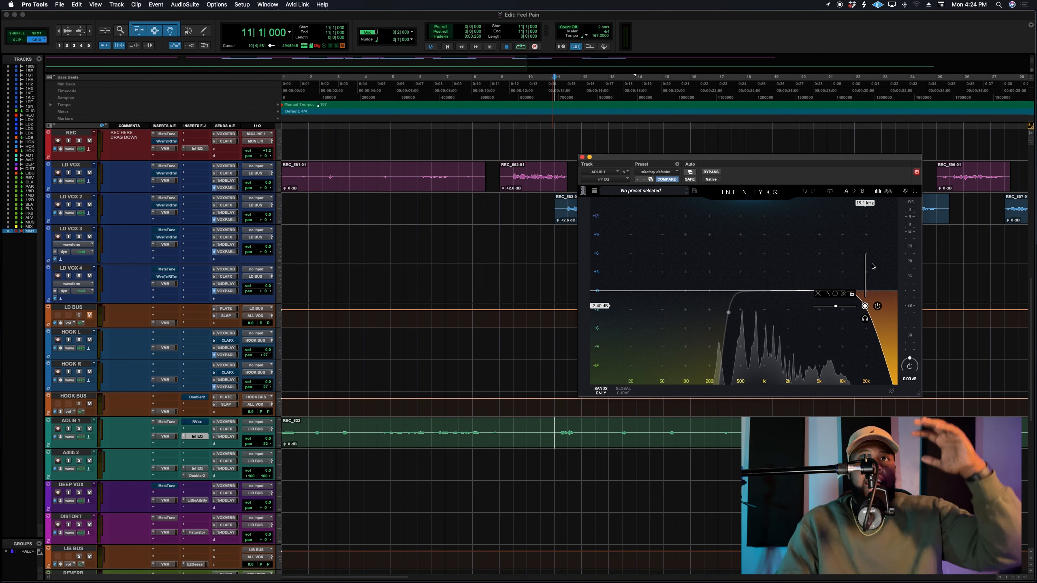
pyautogui.moveTo(865, 270); pyautogui.dragTo(821, 270)
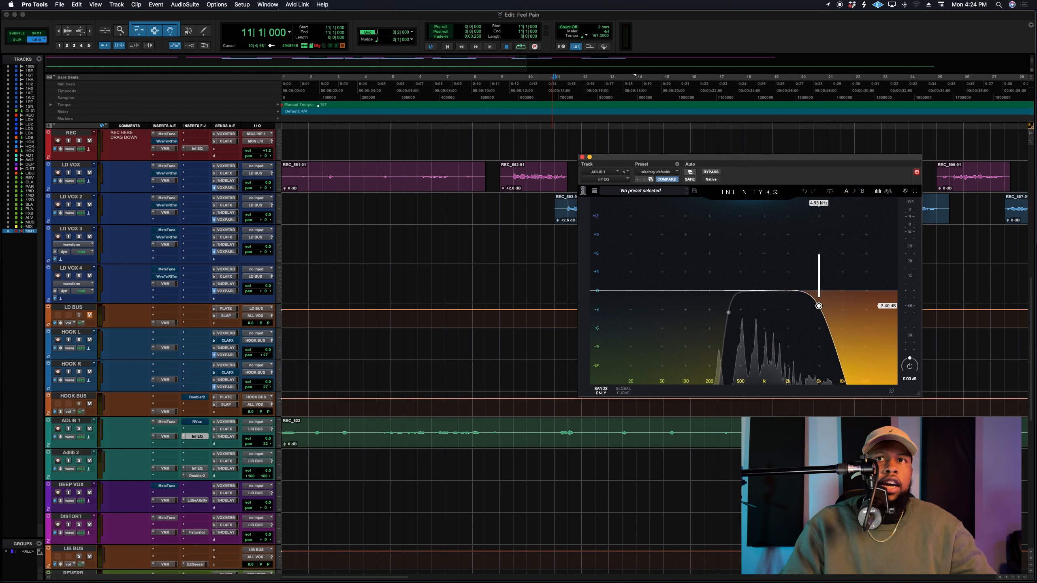
pyautogui.press('space')
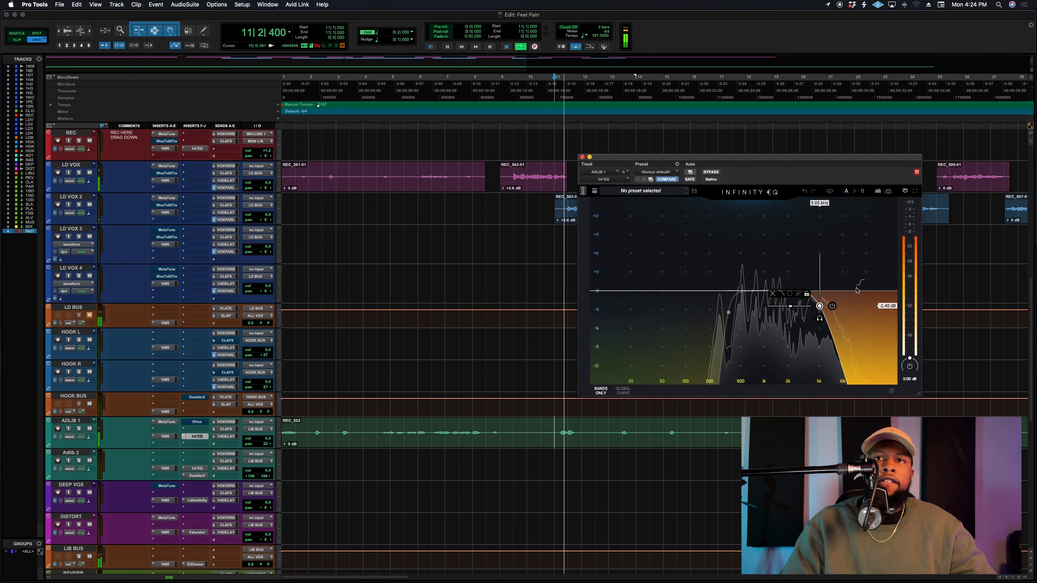
pyautogui.press('space')
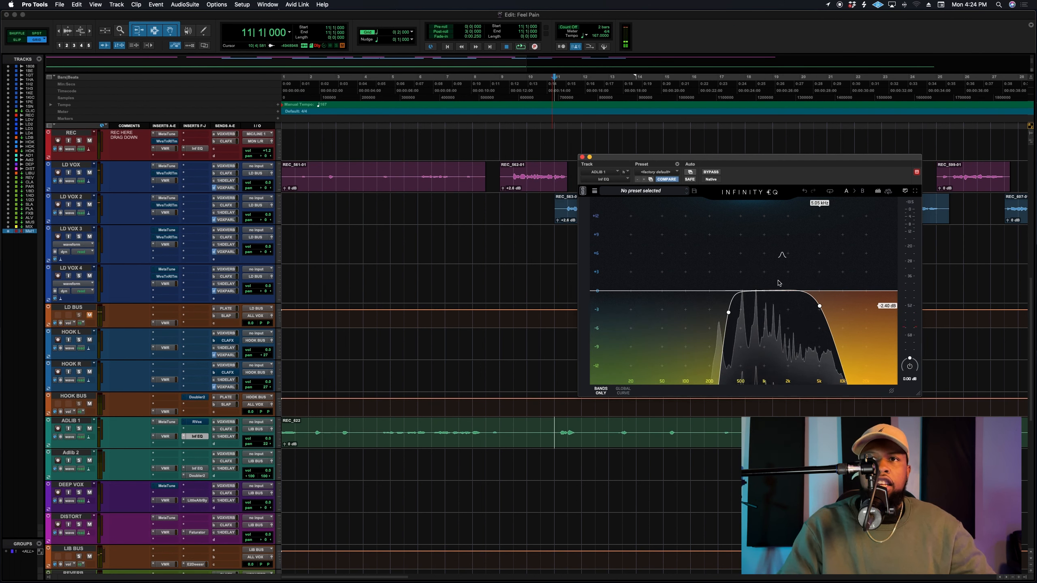
# Lower the high cut to about 2.99 kHz and audition the filtered ad-lib
pyautogui.moveTo(818, 307)
pyautogui.moveTo(819, 282); pyautogui.dragTo(800, 282)
pyautogui.press('space')
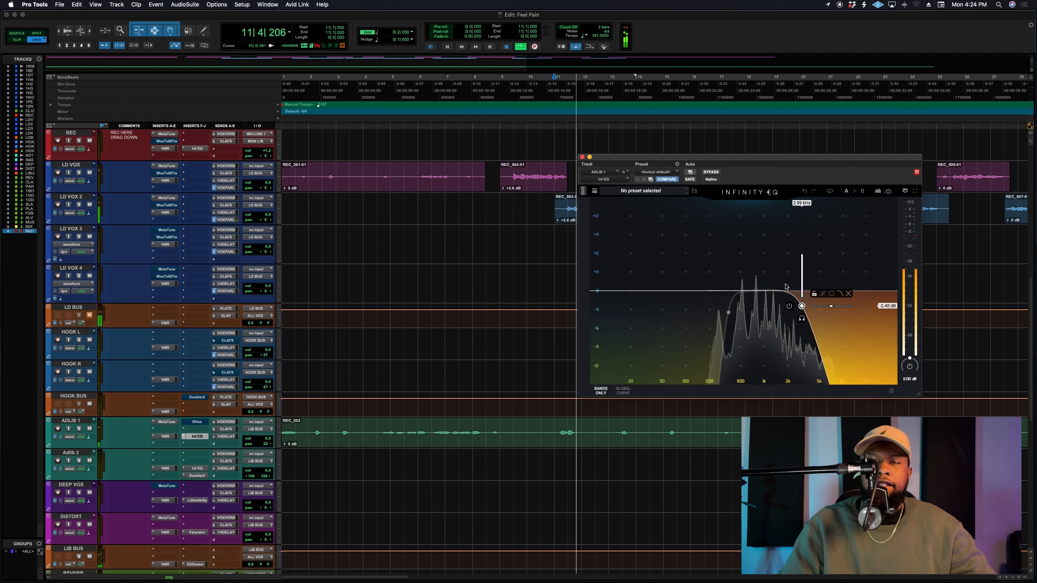
pyautogui.press('space')
# Add two bell boosts between the cuts: about +2.7 dB at 647 Hz and about +3.1 dB at 1.47 kHz
pyautogui.doubleClick(748, 293)
pyautogui.moveTo(748, 293); pyautogui.dragTo(774, 275)
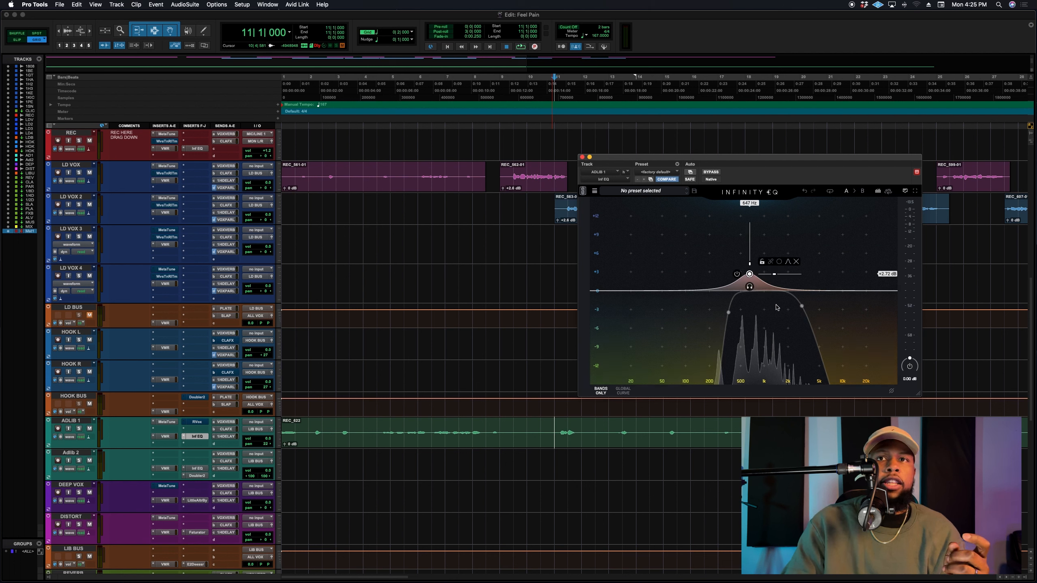
pyautogui.click(768, 292)
pyautogui.moveTo(767, 292); pyautogui.dragTo(799, 272)
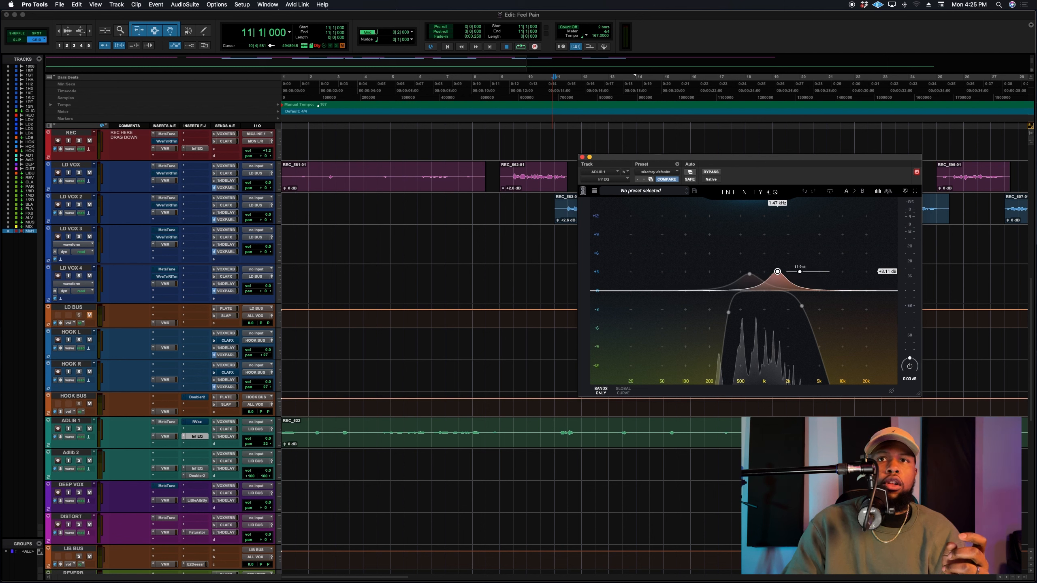
# Add a third bell boost of about +2.5 dB at 1.02 kHz, audition the result and close the EQ window
pyautogui.click(762, 292)
pyautogui.moveTo(761, 292); pyautogui.dragTo(765, 275)
pyautogui.press('space')
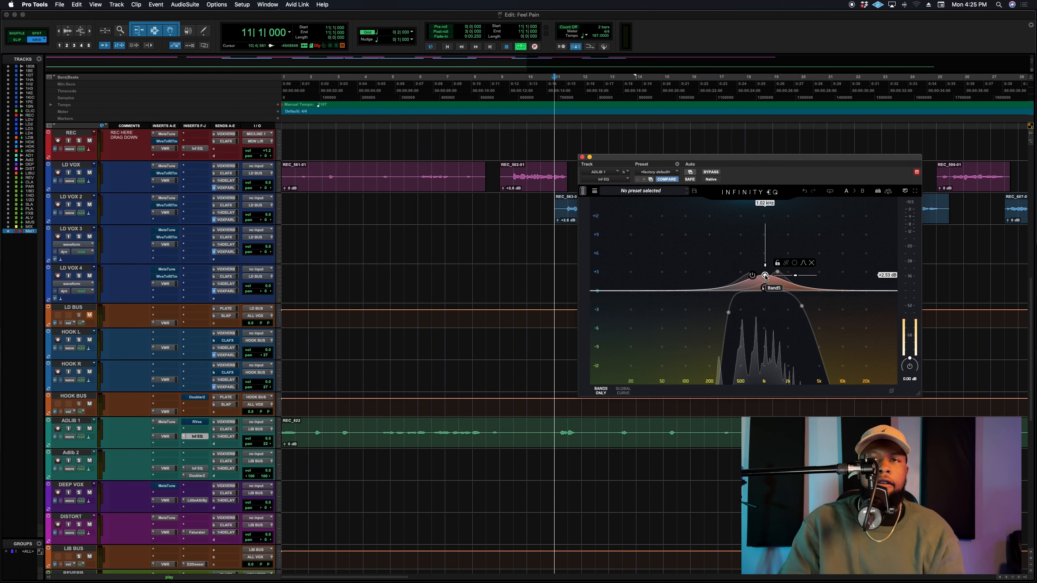
pyautogui.press('space')
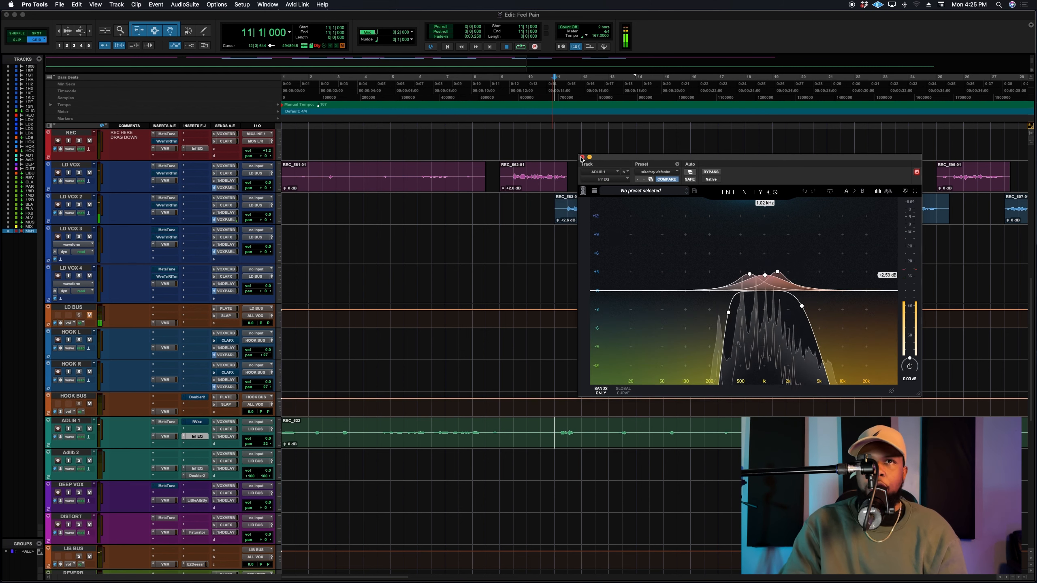
pyautogui.click(582, 157)
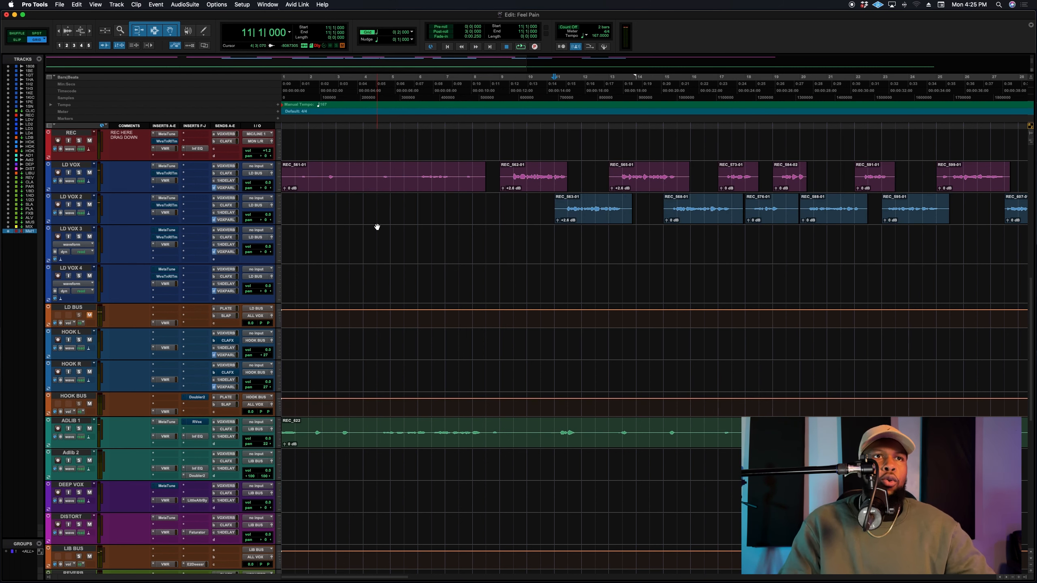
# Audition the ad-lib against the lead vocals from bar 11, and return the playback start to bar 11 on the ADLIB 1 track
pyautogui.scroll(-3, 85, 453)
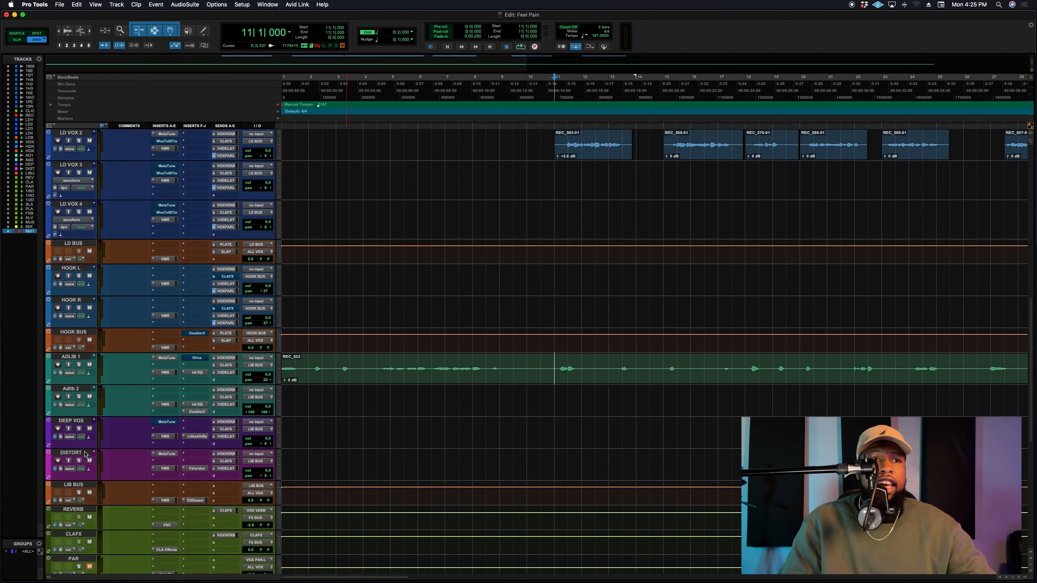
pyautogui.press('space')
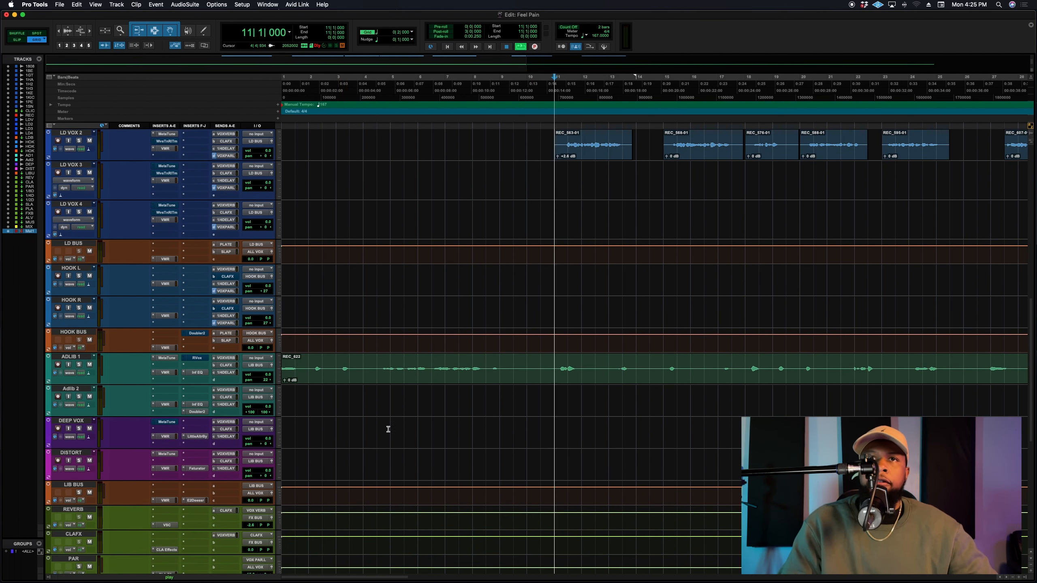
pyautogui.click(511, 167)
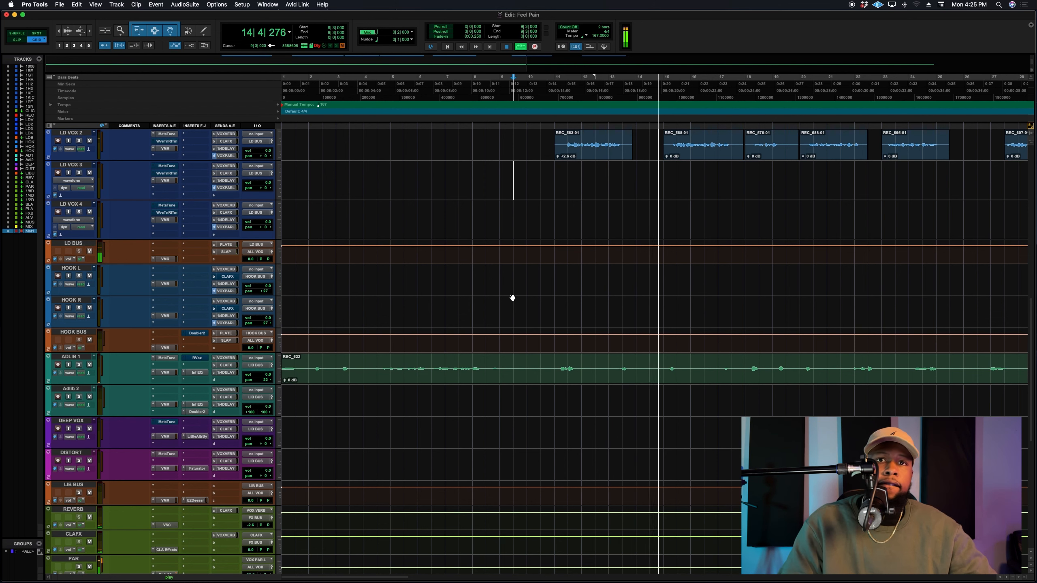
pyautogui.press('space')
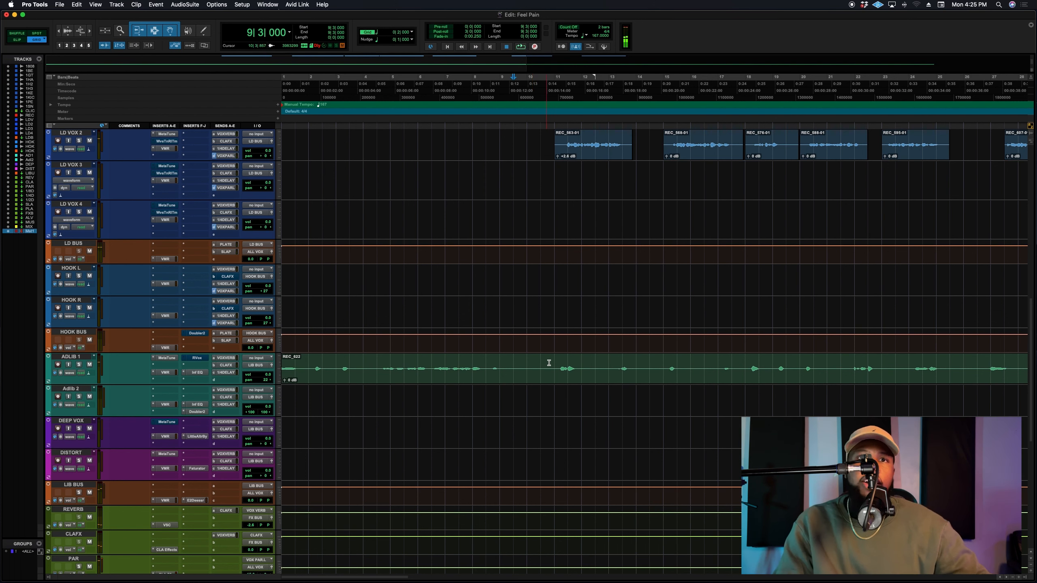
pyautogui.click(553, 359)
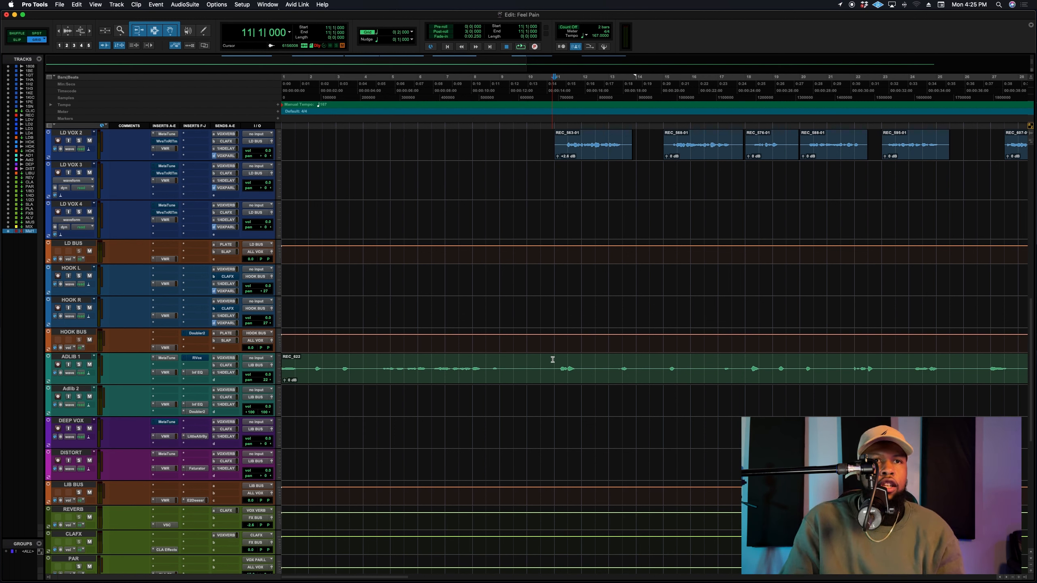
# Enable the bypassed RVox on the ADLIB 1 track and review the bands of its Infinity EQ
pyautogui.click(196, 358)
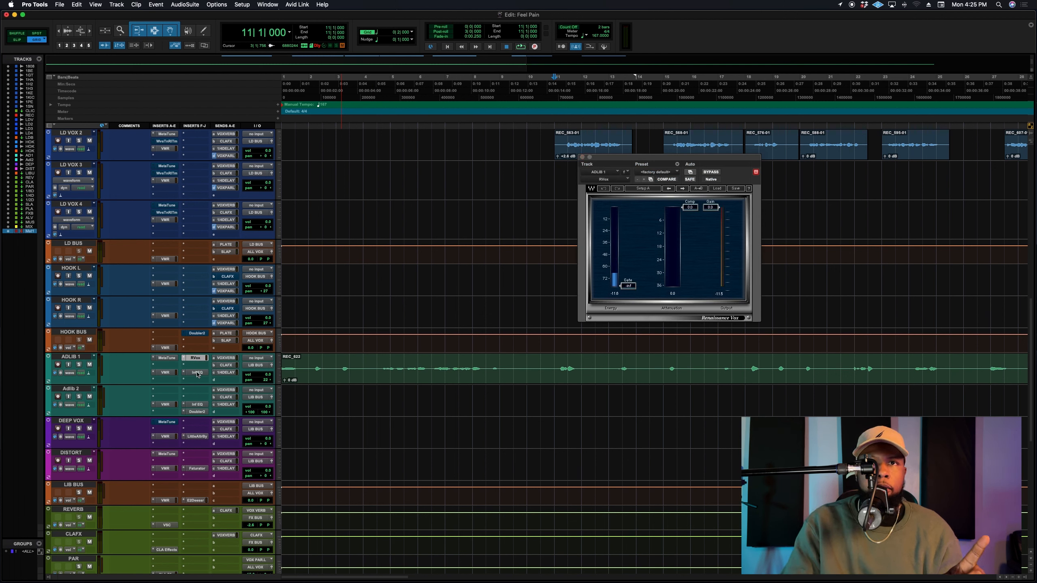
pyautogui.click(197, 373)
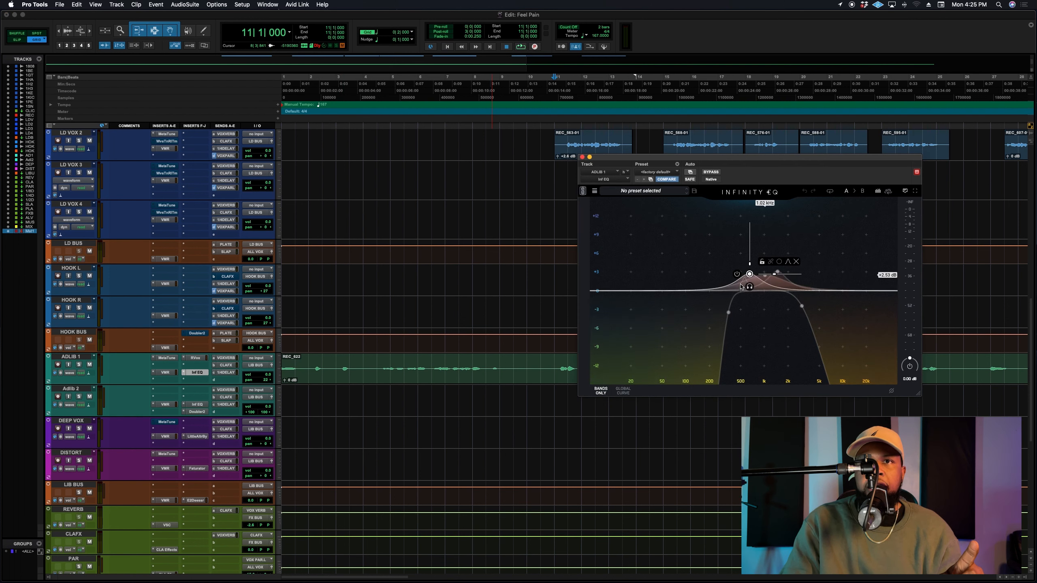
pyautogui.moveTo(762, 286); pyautogui.dragTo(773, 282)
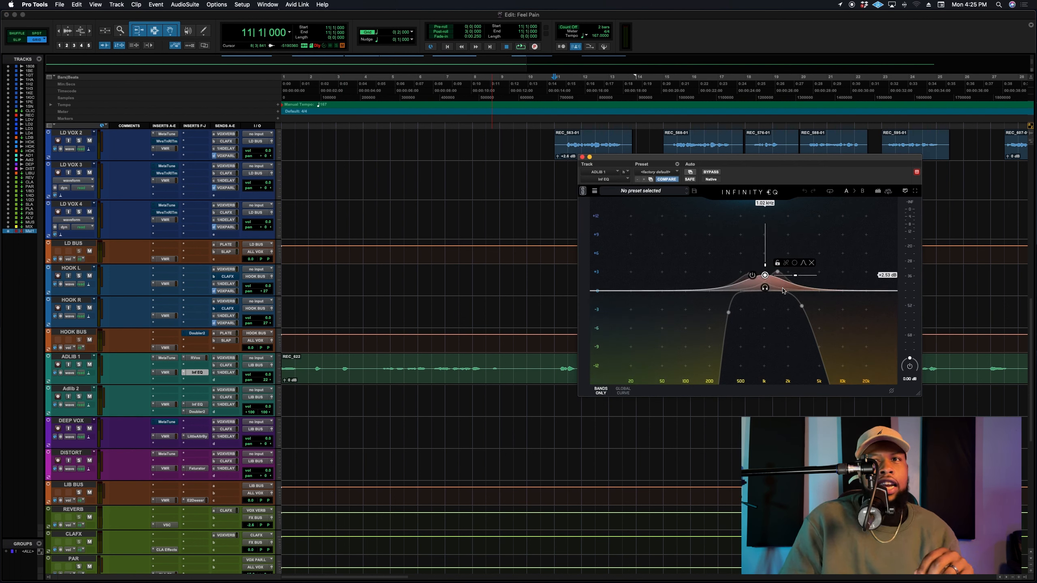
pyautogui.click(582, 157)
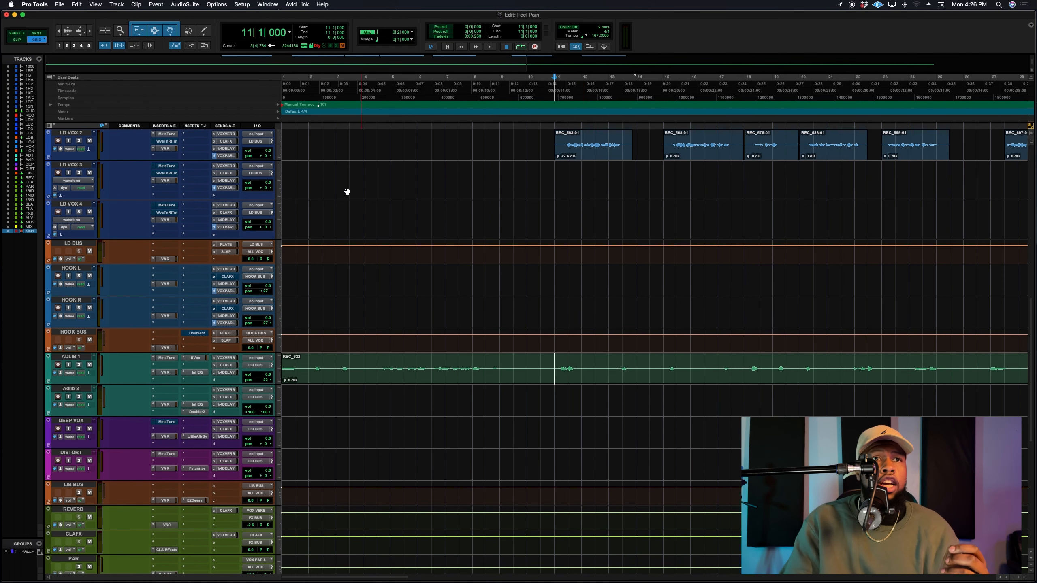
# Lower the compression threshold of RVox on ADLIB 1 to about -17.8 dB while auditioning from bar 11
pyautogui.click(197, 358)
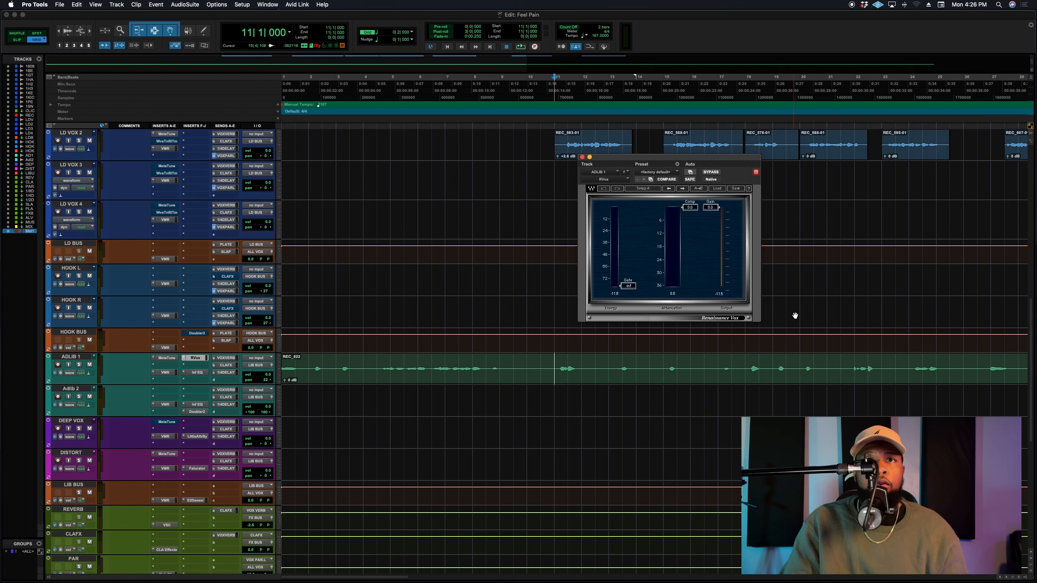
pyautogui.press('space')
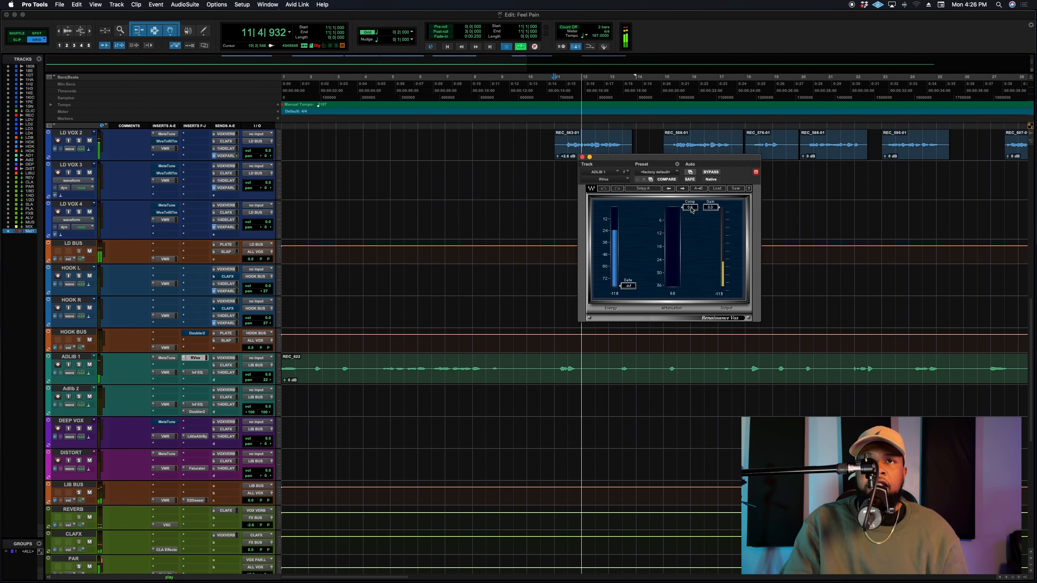
pyautogui.press('space')
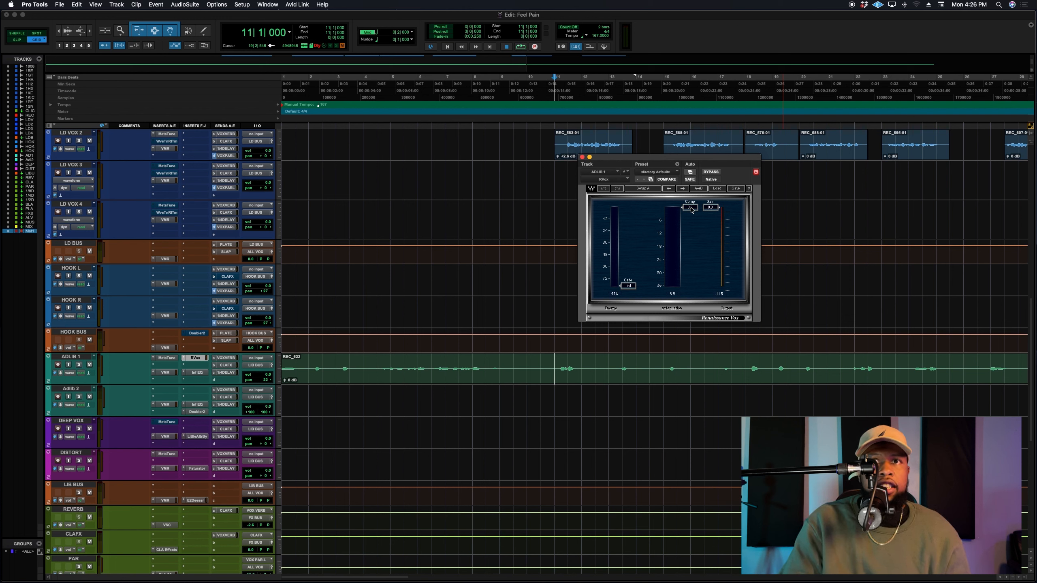
pyautogui.press('space')
pyautogui.moveTo(691, 211); pyautogui.dragTo(690, 246)
pyautogui.press('space')
pyautogui.press('space')
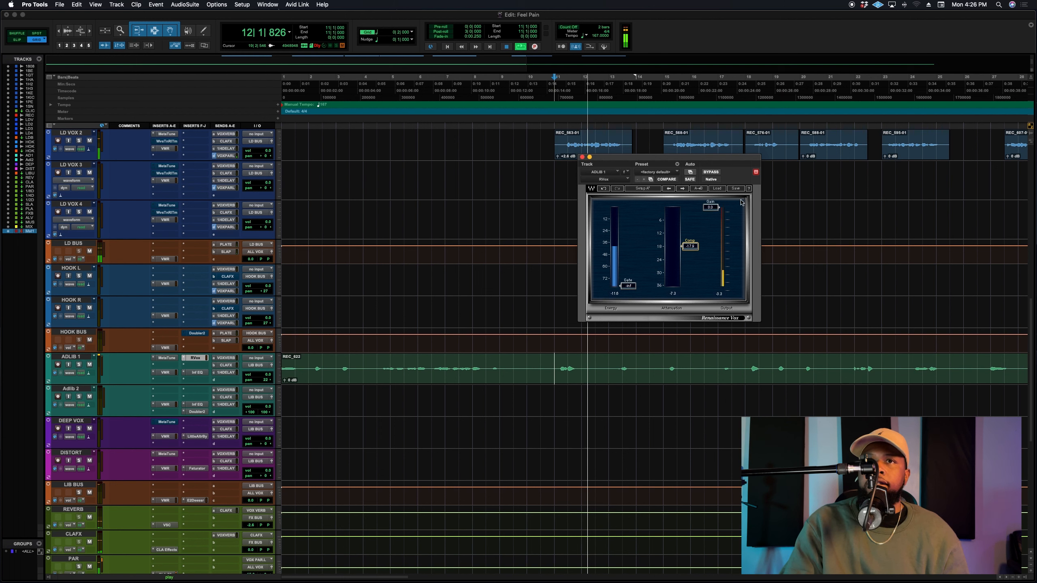
# Lower the RVox gain on ADLIB 1 to about -15.6 dB during playback
pyautogui.press('space')
pyautogui.press('space')
pyautogui.moveTo(710, 207); pyautogui.dragTo(719, 242)
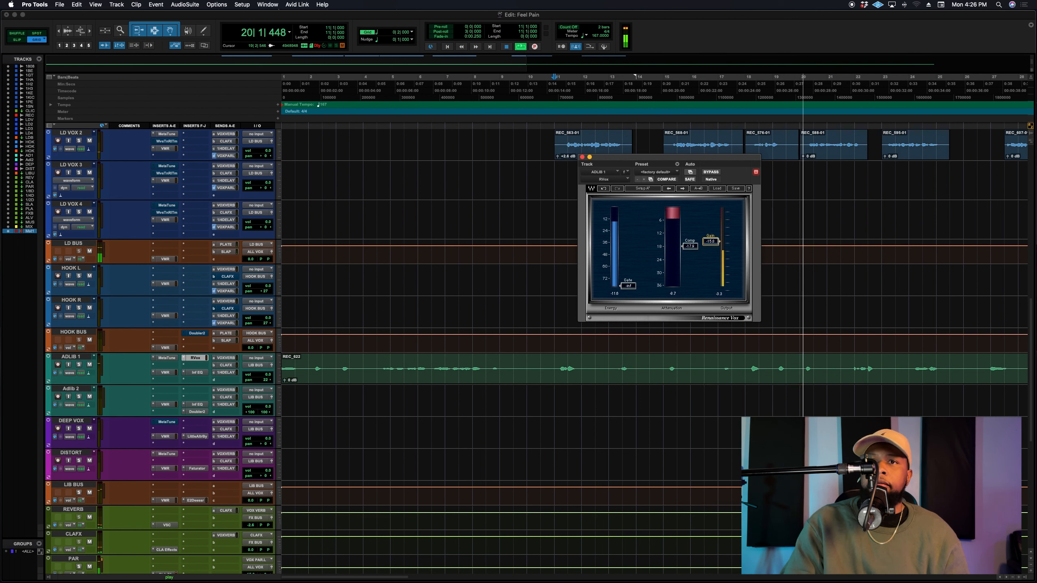
pyautogui.press('space')
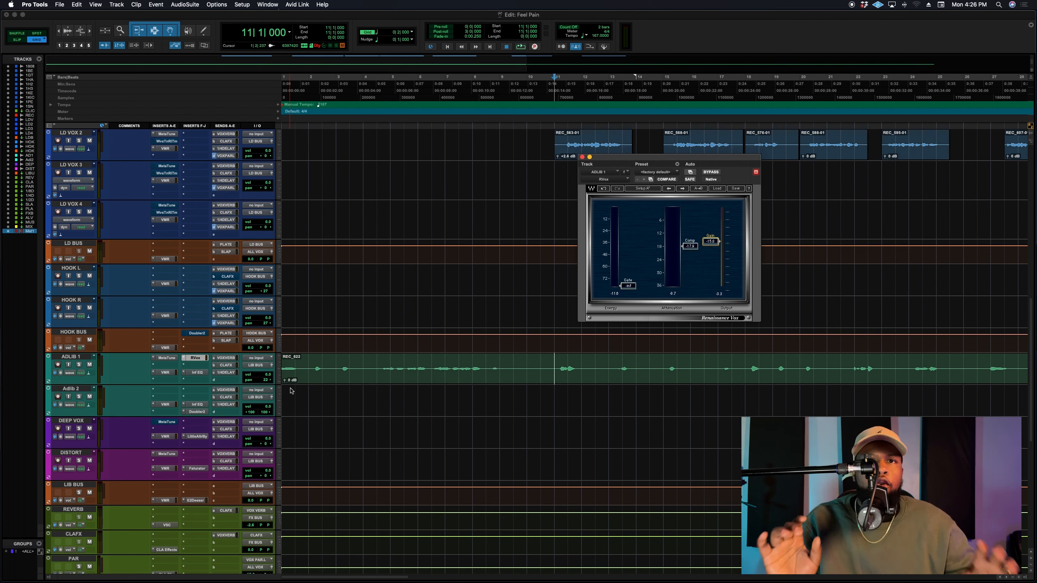
# Show the CLA Effects settings on the CLAFX track, raise ADLIB 1's CLAFX send to about -22.8 dB and audition it
pyautogui.click(228, 365)
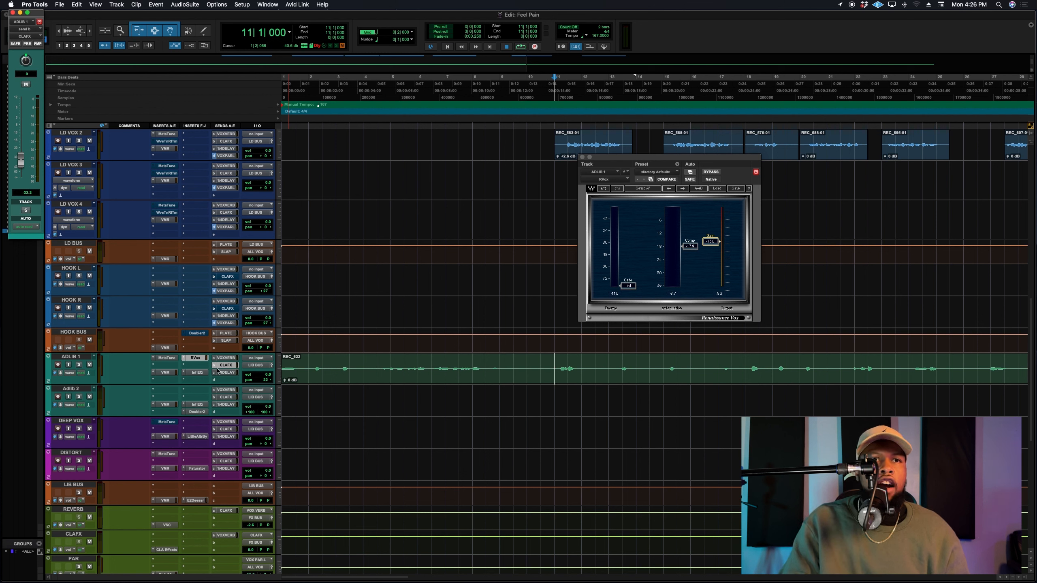
pyautogui.scroll(-2, 139, 449)
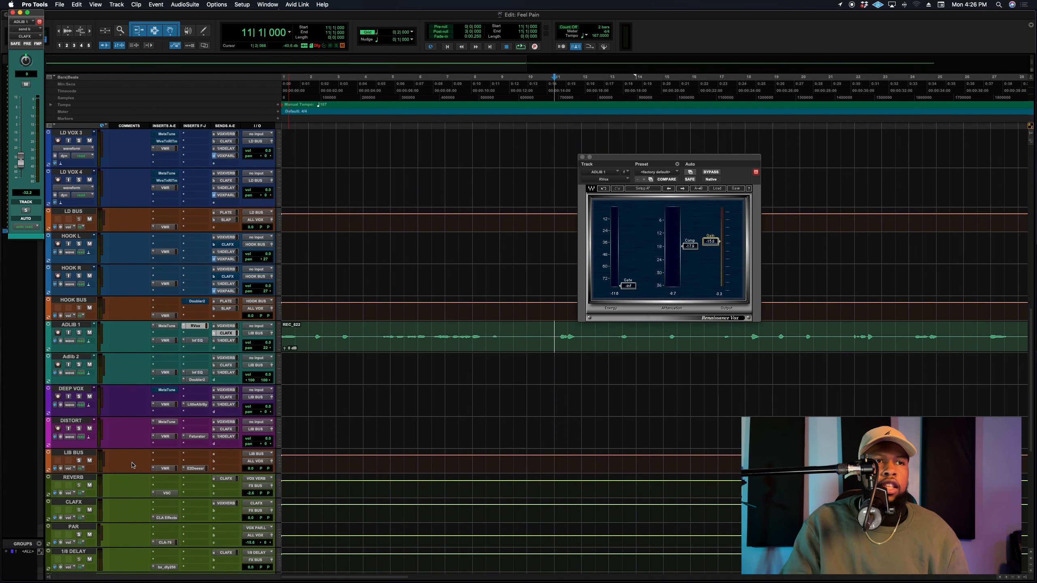
pyautogui.click(167, 518)
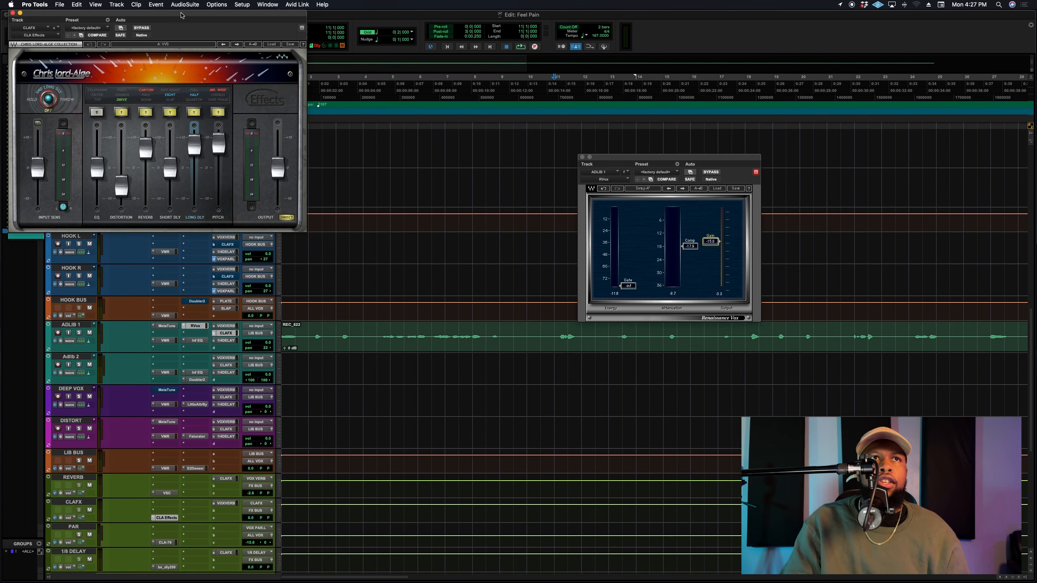
pyautogui.moveTo(182, 15); pyautogui.dragTo(745, 134)
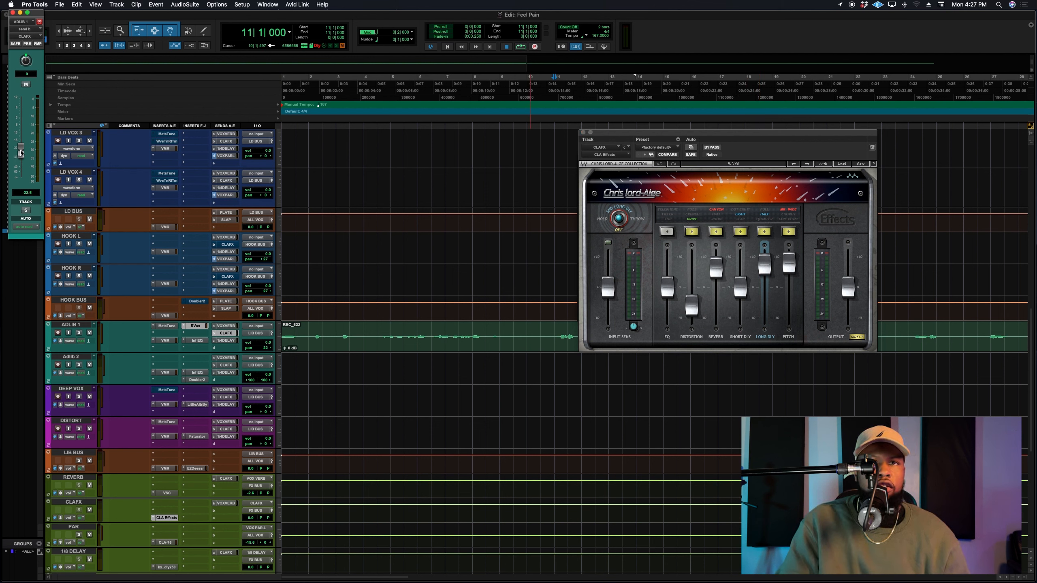
pyautogui.press('space')
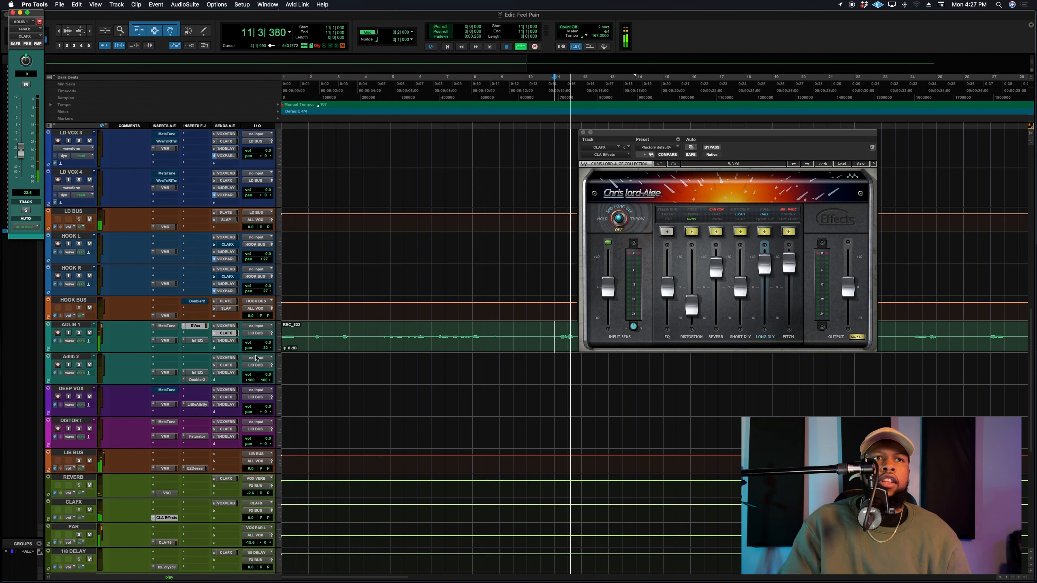
pyautogui.press('space')
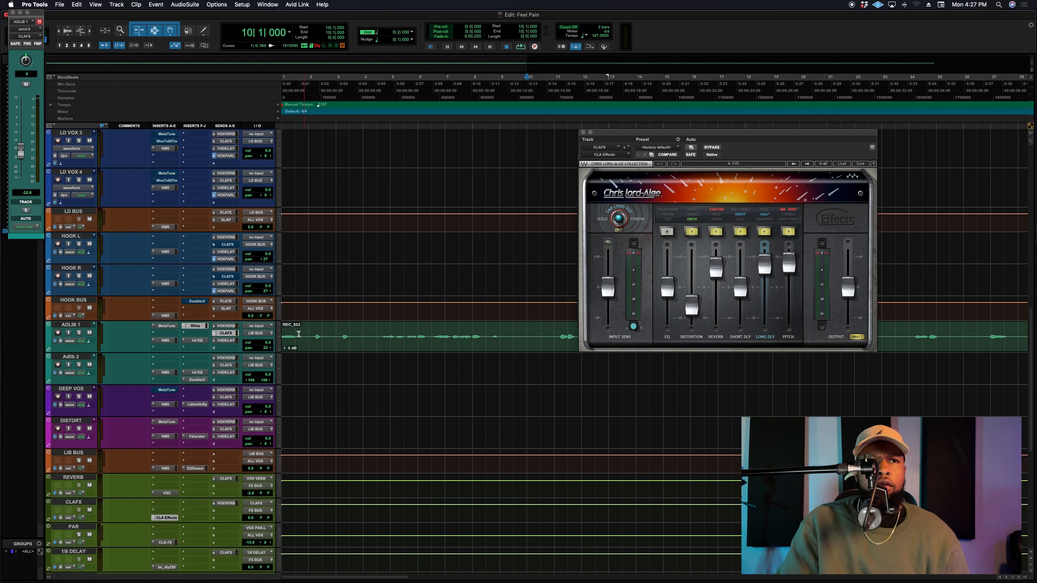
# During playback from bar 10, raise ADLIB 1's VOXVERB send to about -17.2 dB and its 1/4DELAY send to about -1.7 dB
pyautogui.press('space')
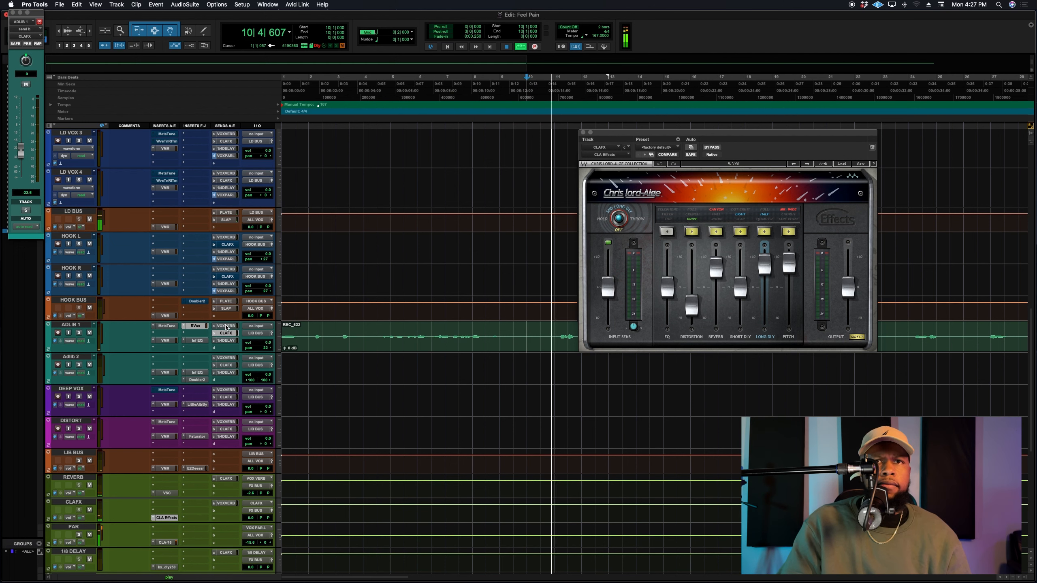
pyautogui.click(225, 326)
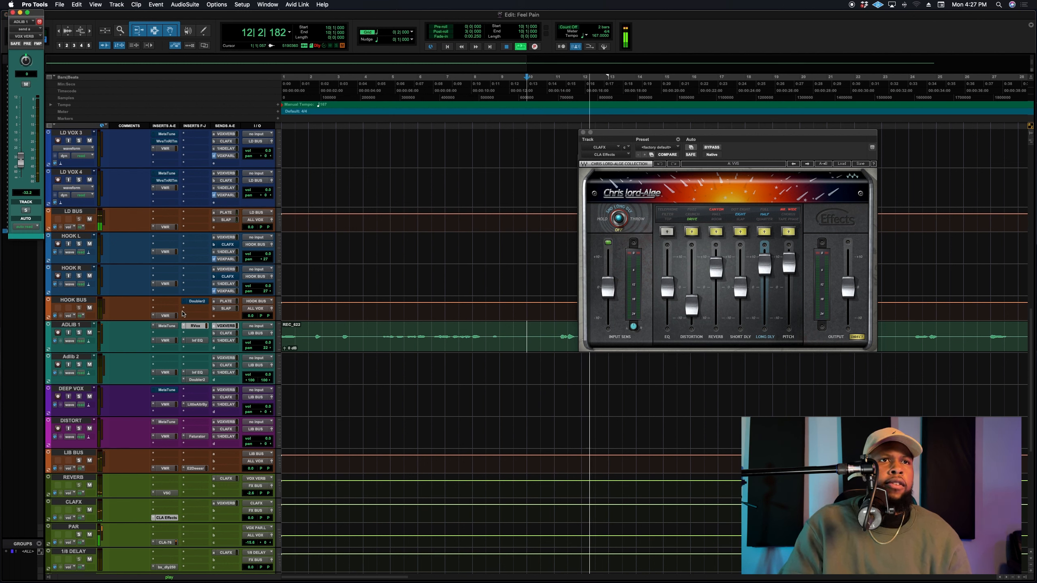
pyautogui.moveTo(20, 161); pyautogui.dragTo(22, 148)
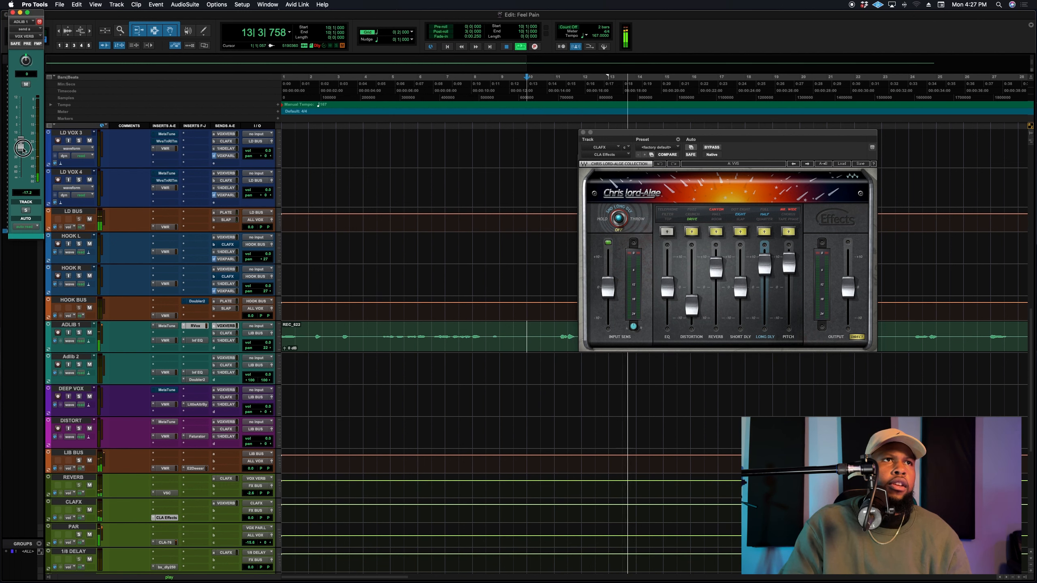
pyautogui.click(226, 341)
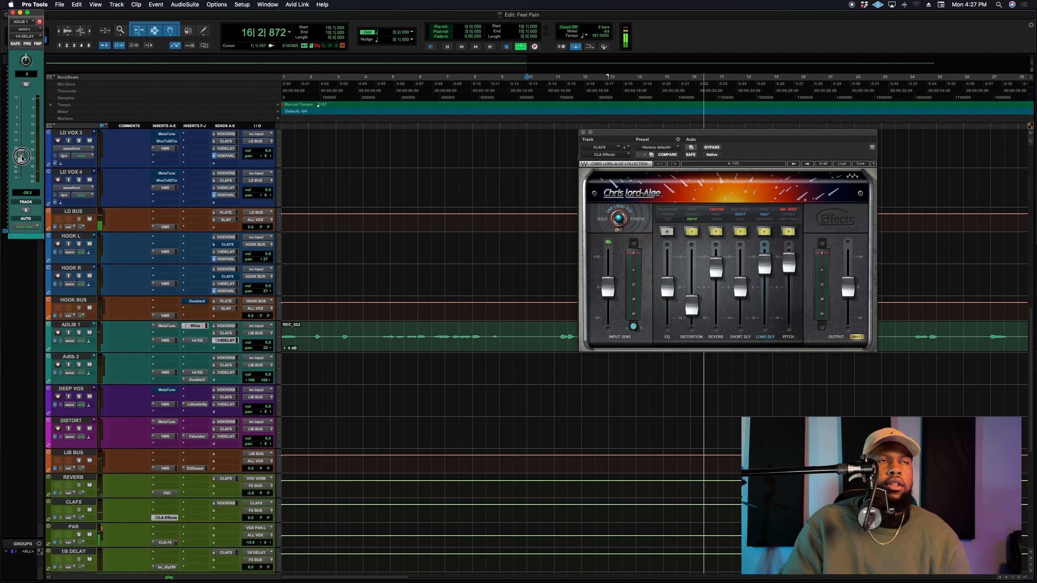
pyautogui.moveTo(21, 156); pyautogui.dragTo(24, 121)
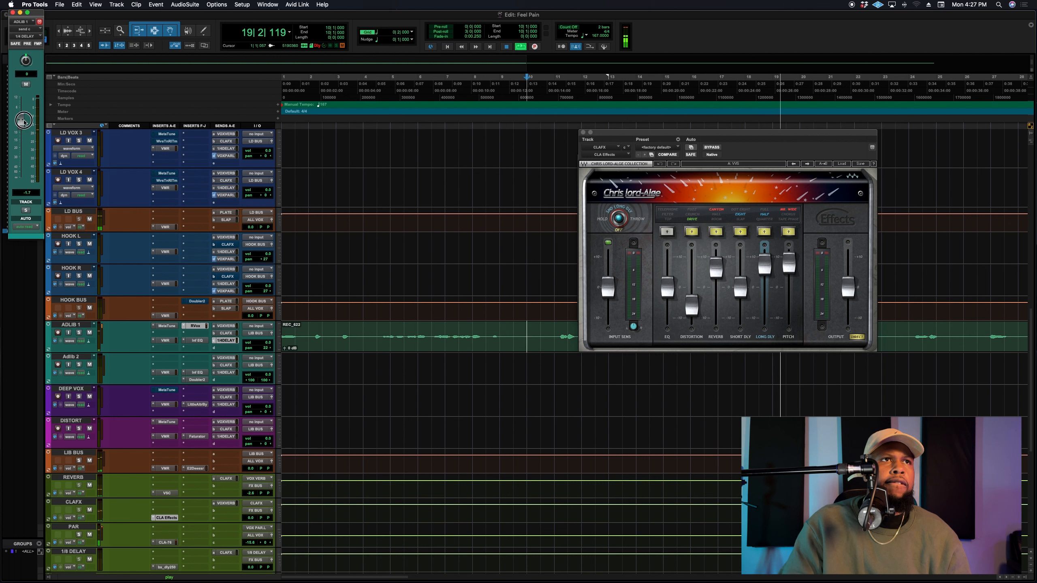